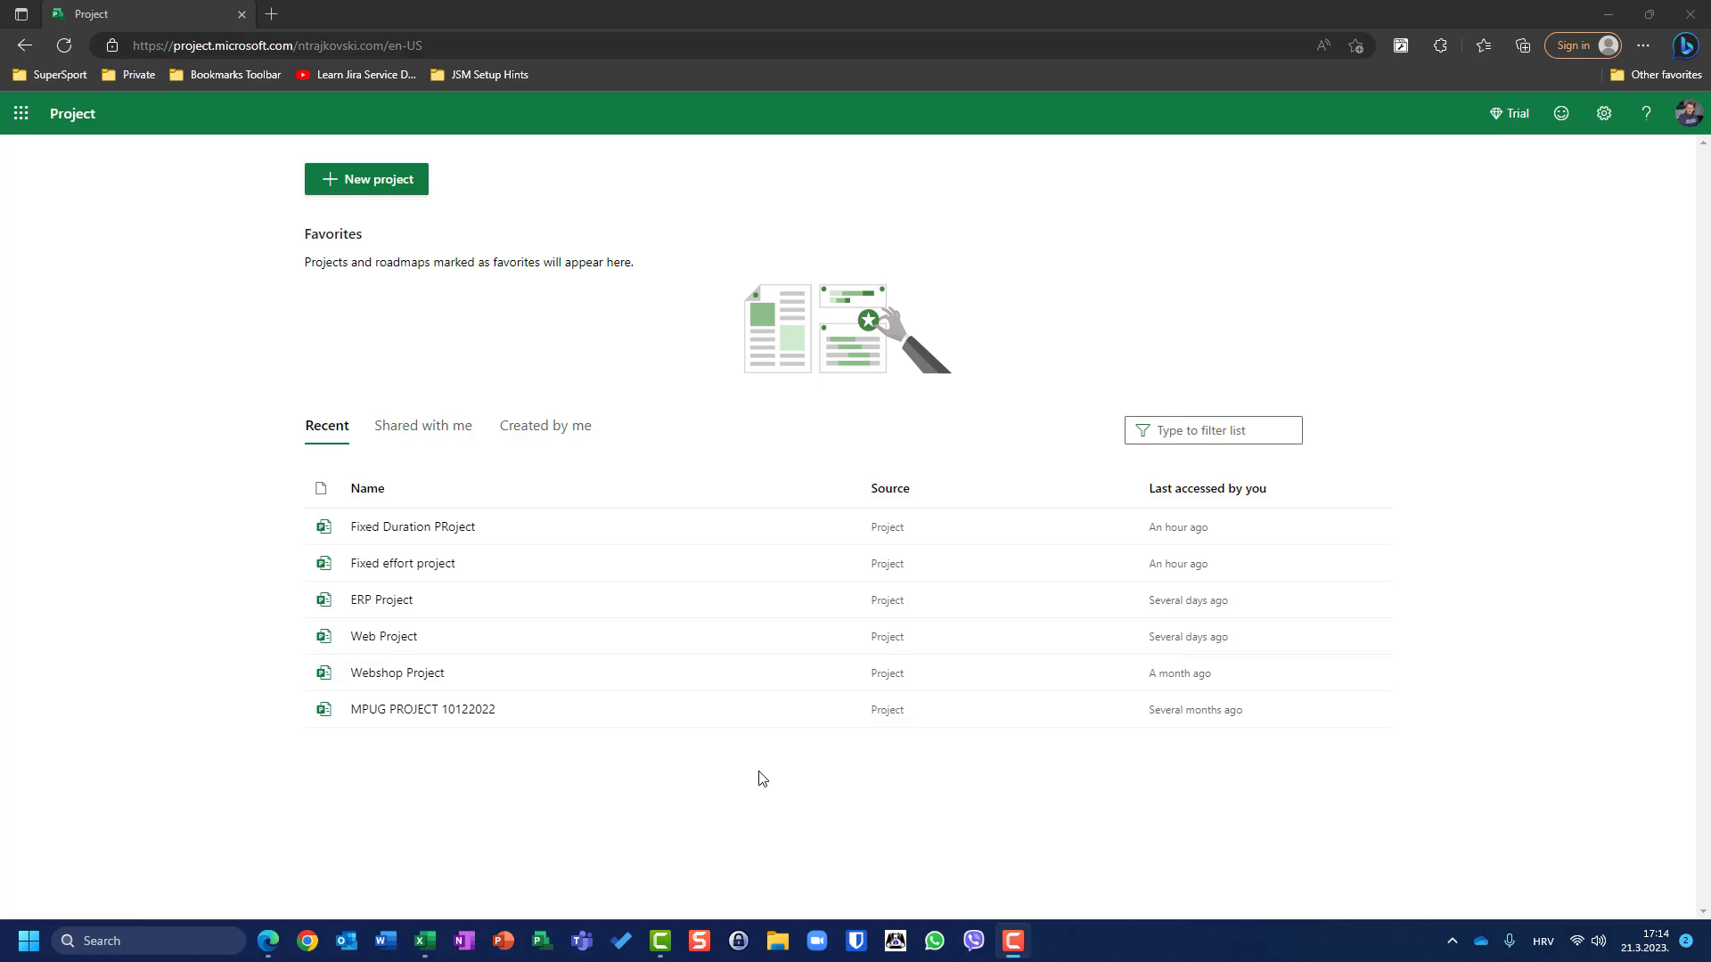
Create a blank project and check which calendar templates its project details offer
left_click(380, 181)
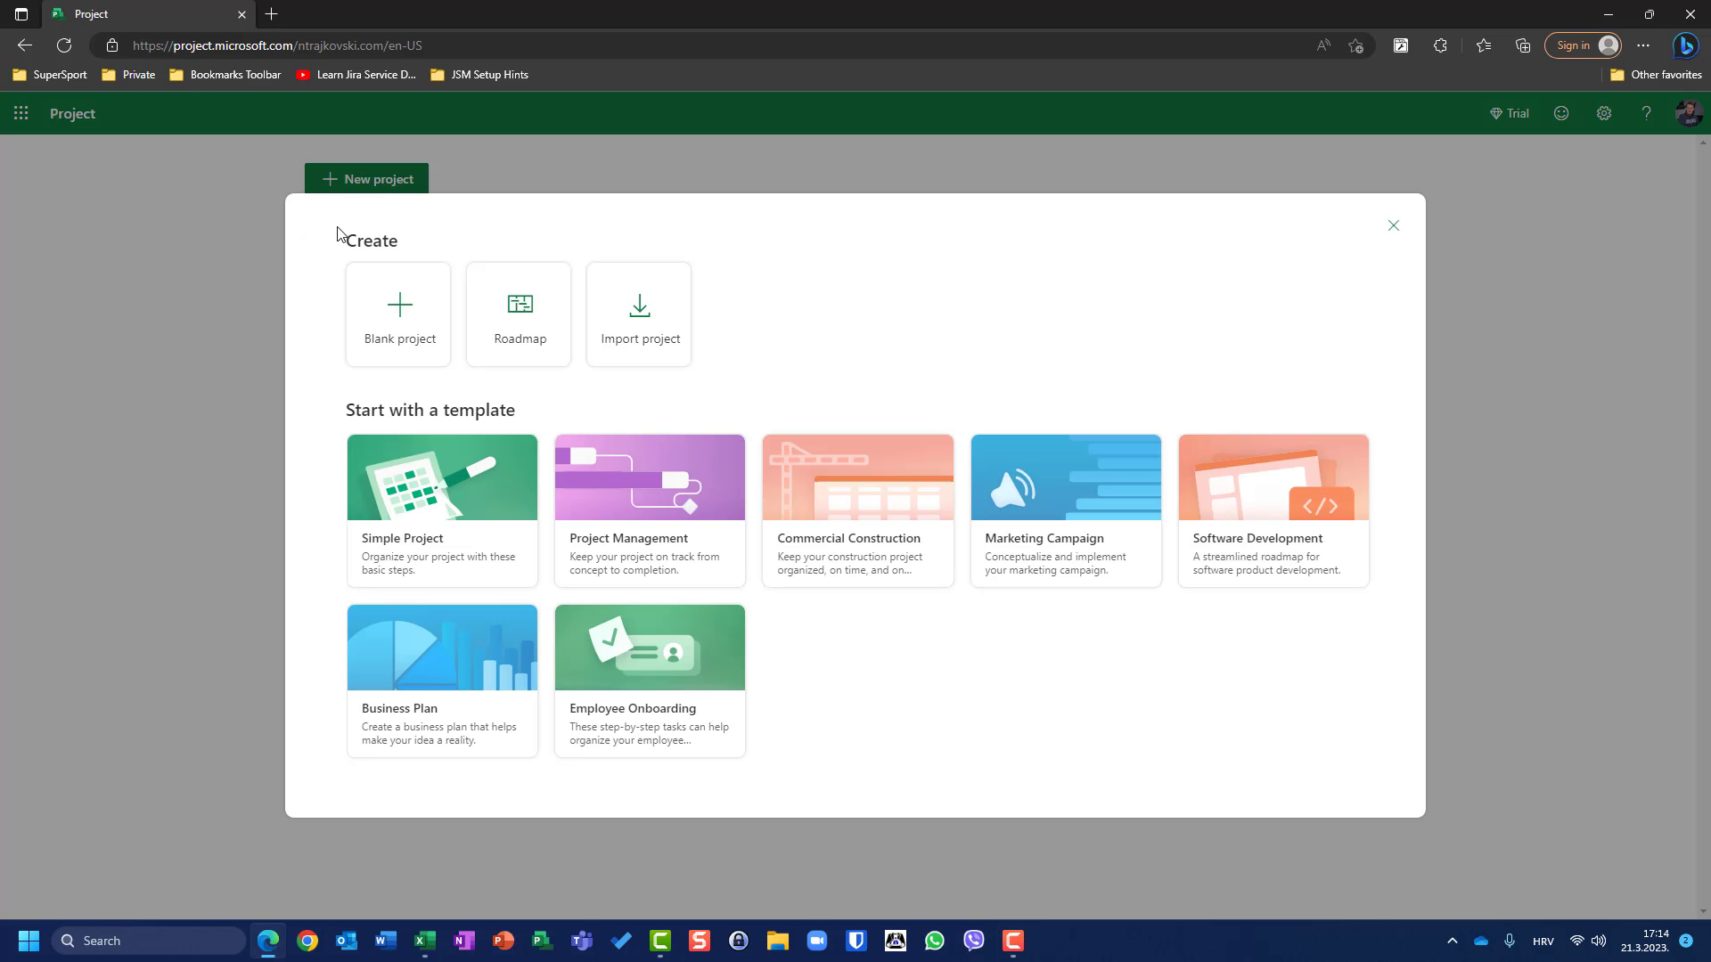
left_click(383, 307)
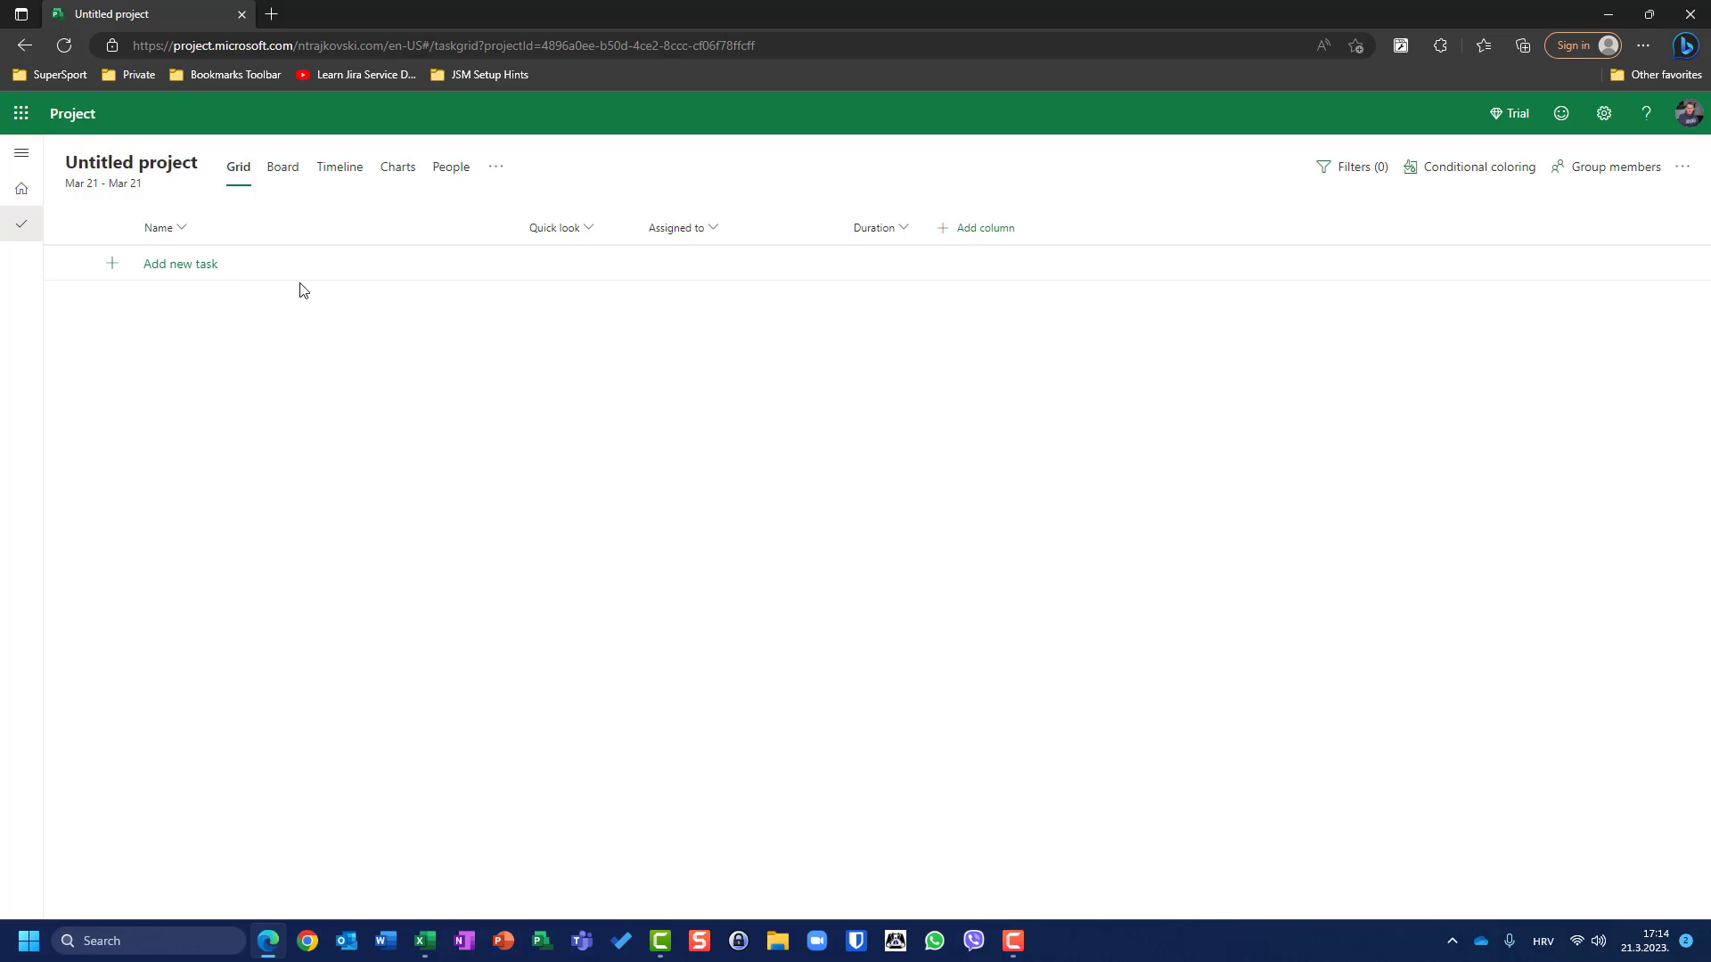
left_click(124, 163)
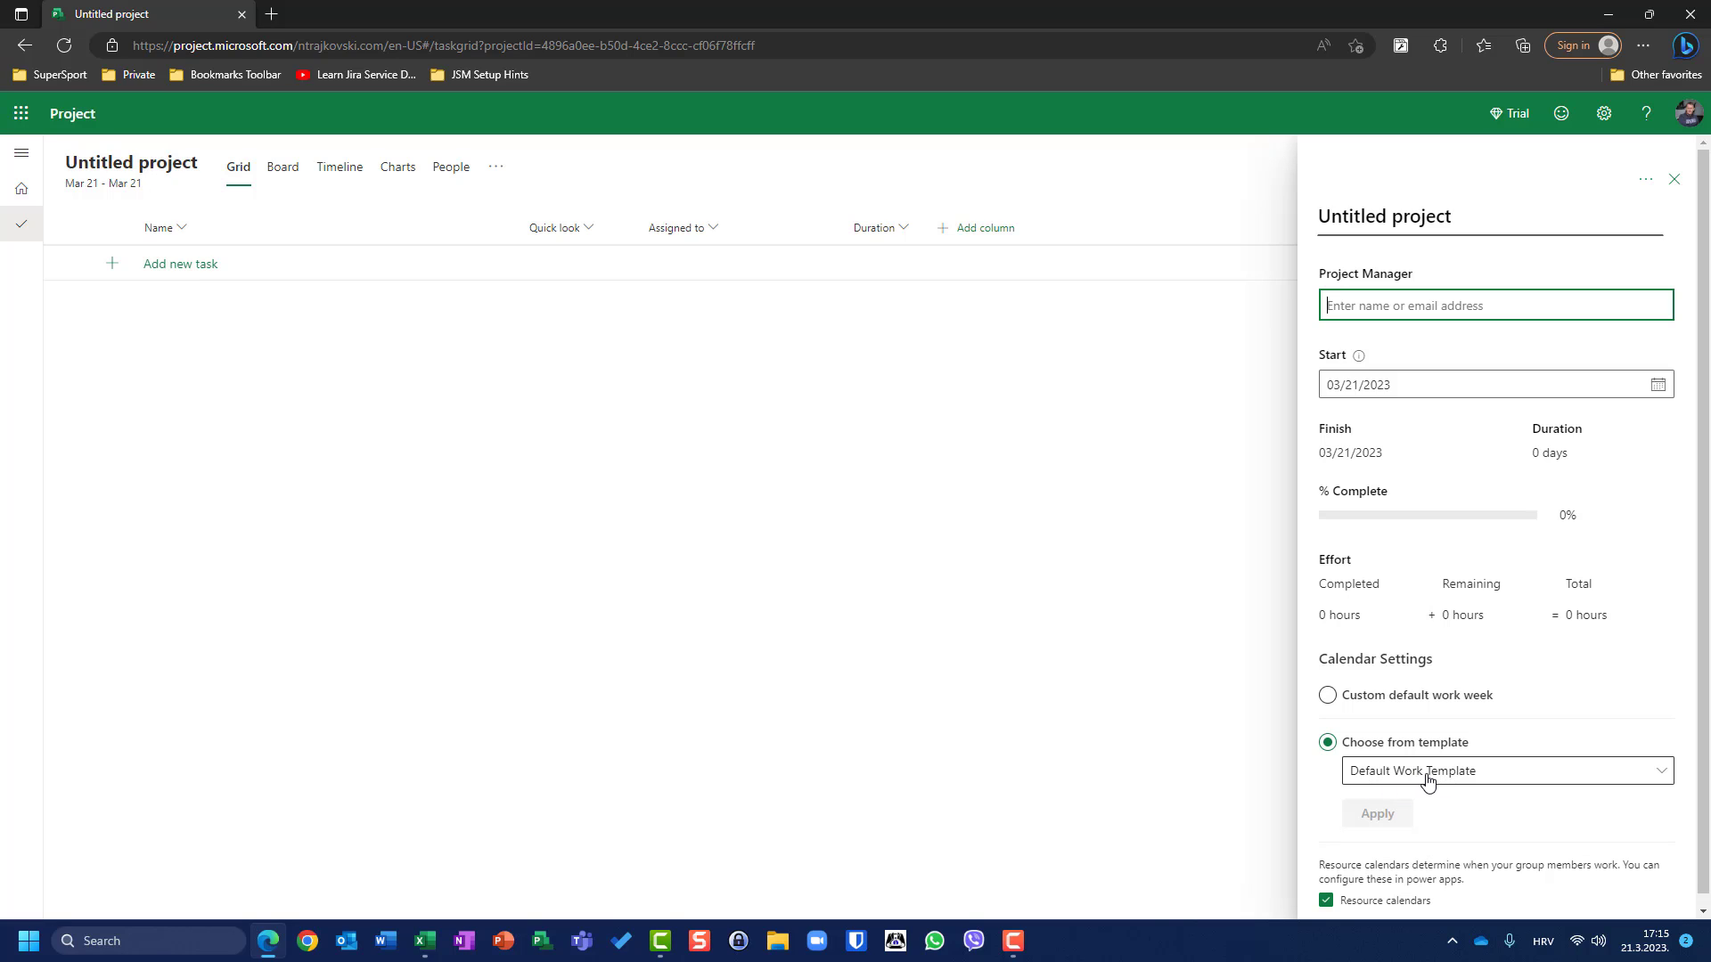
left_click(1427, 781)
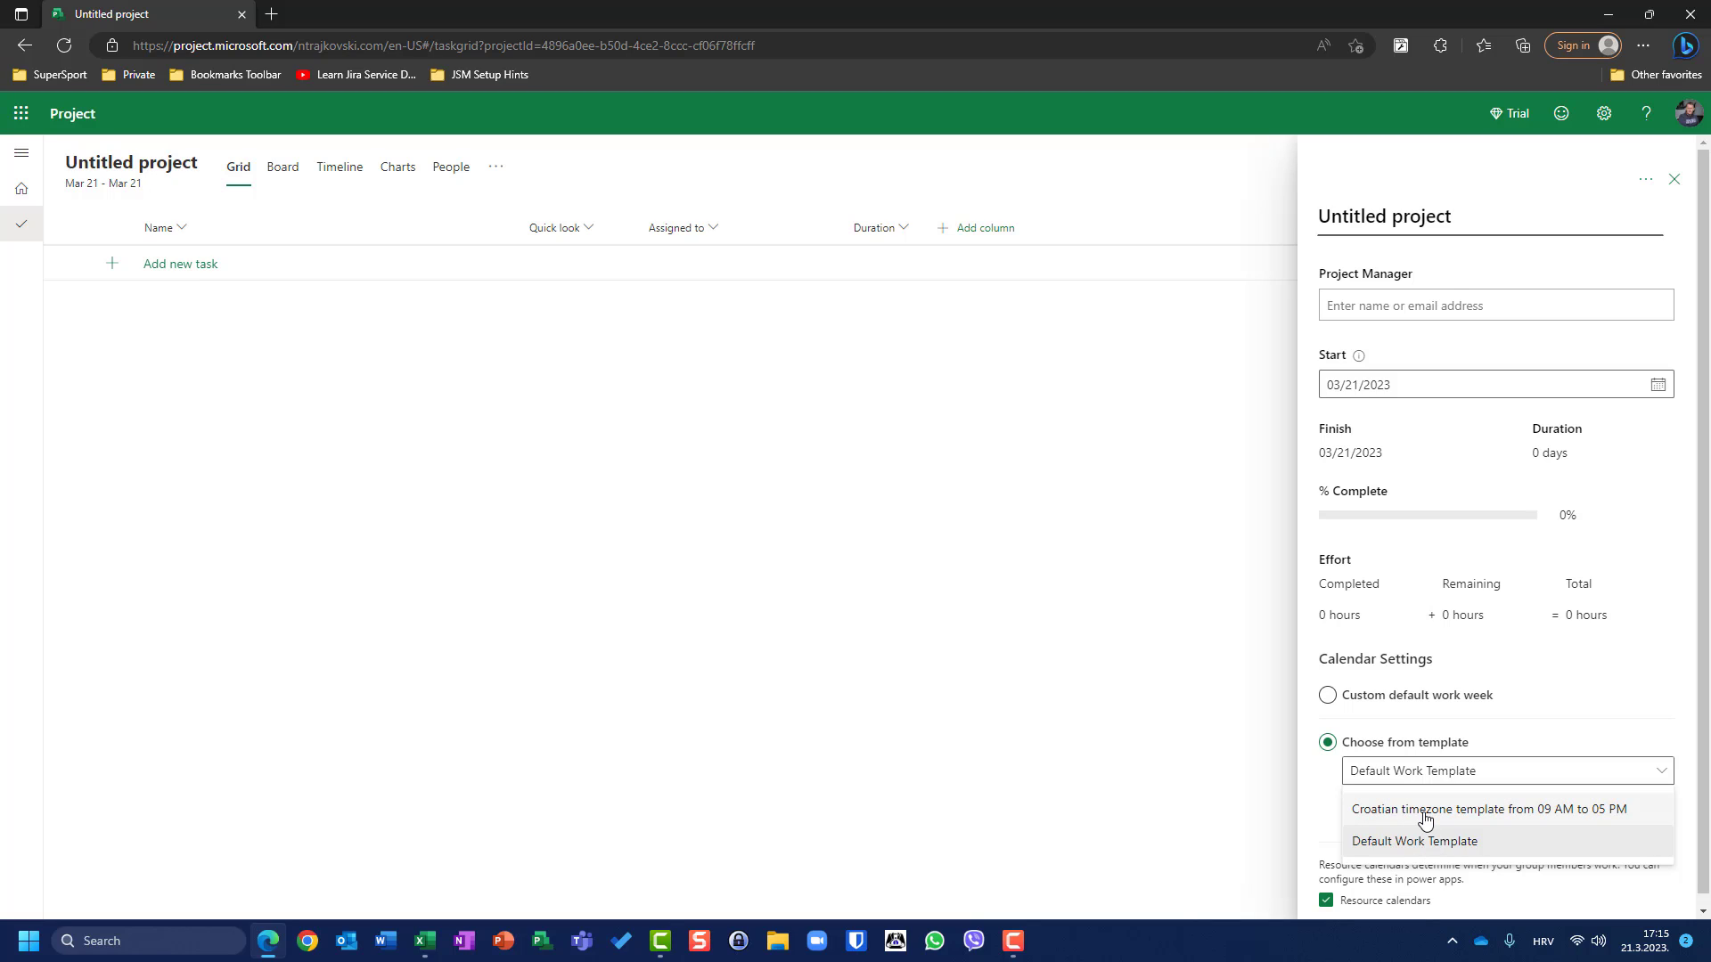
left_click(909, 808)
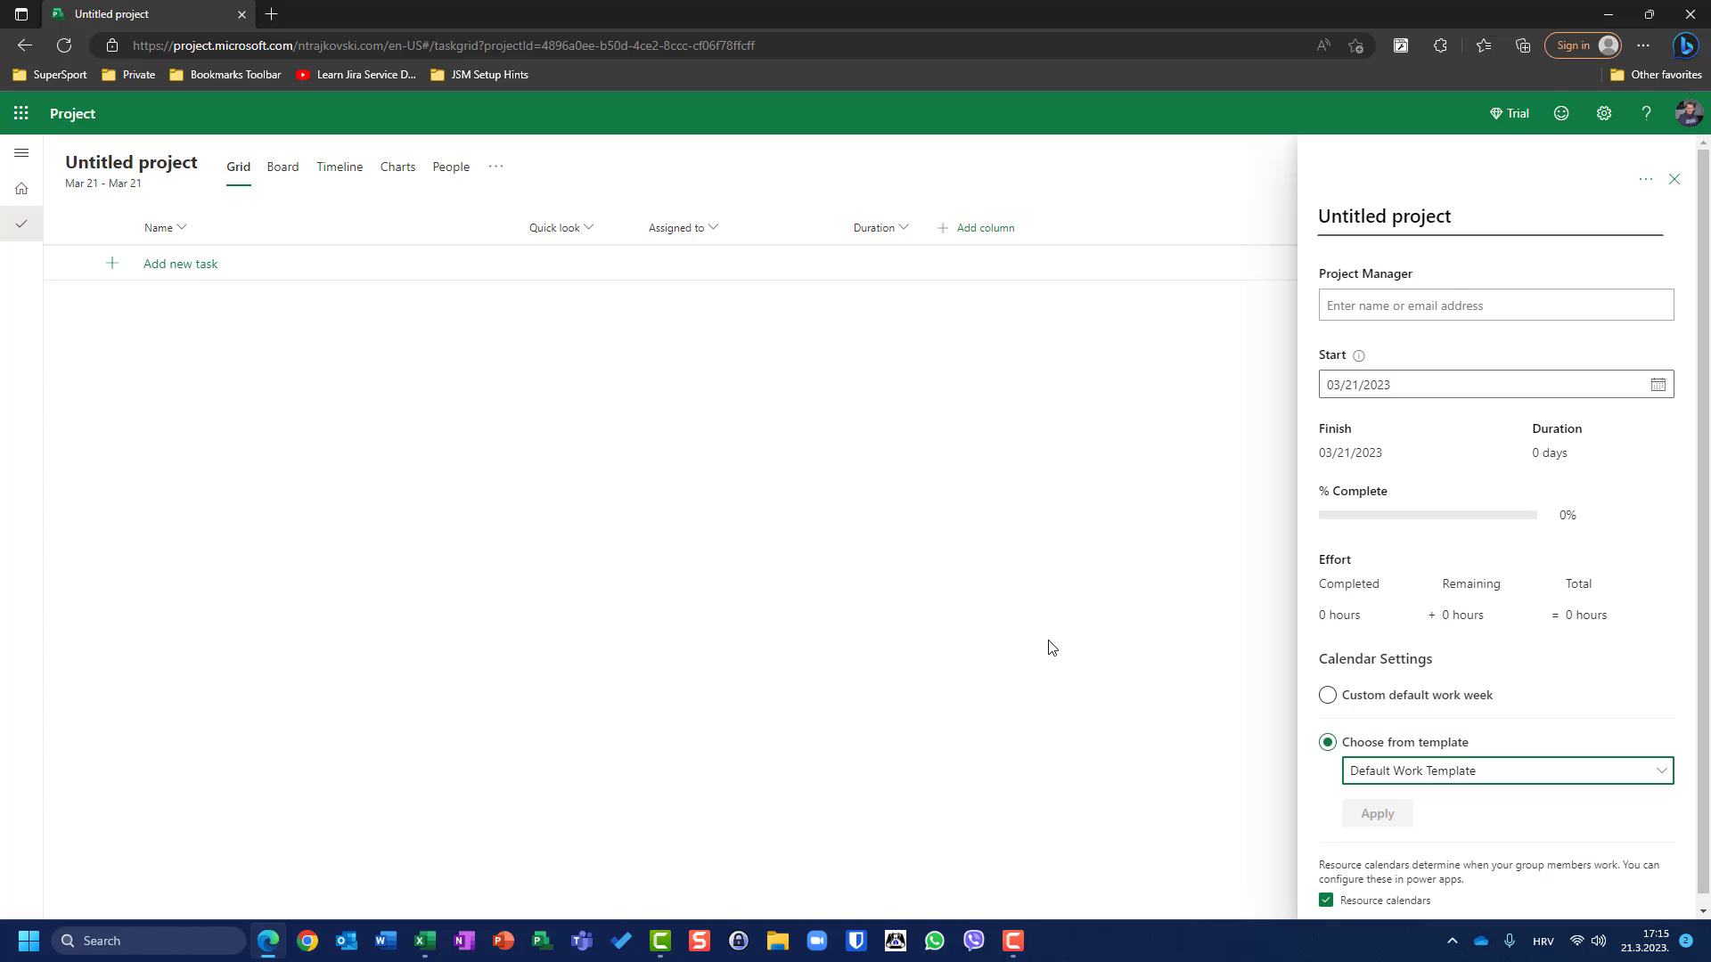
Permanently delete the untitled project
left_click(1648, 183)
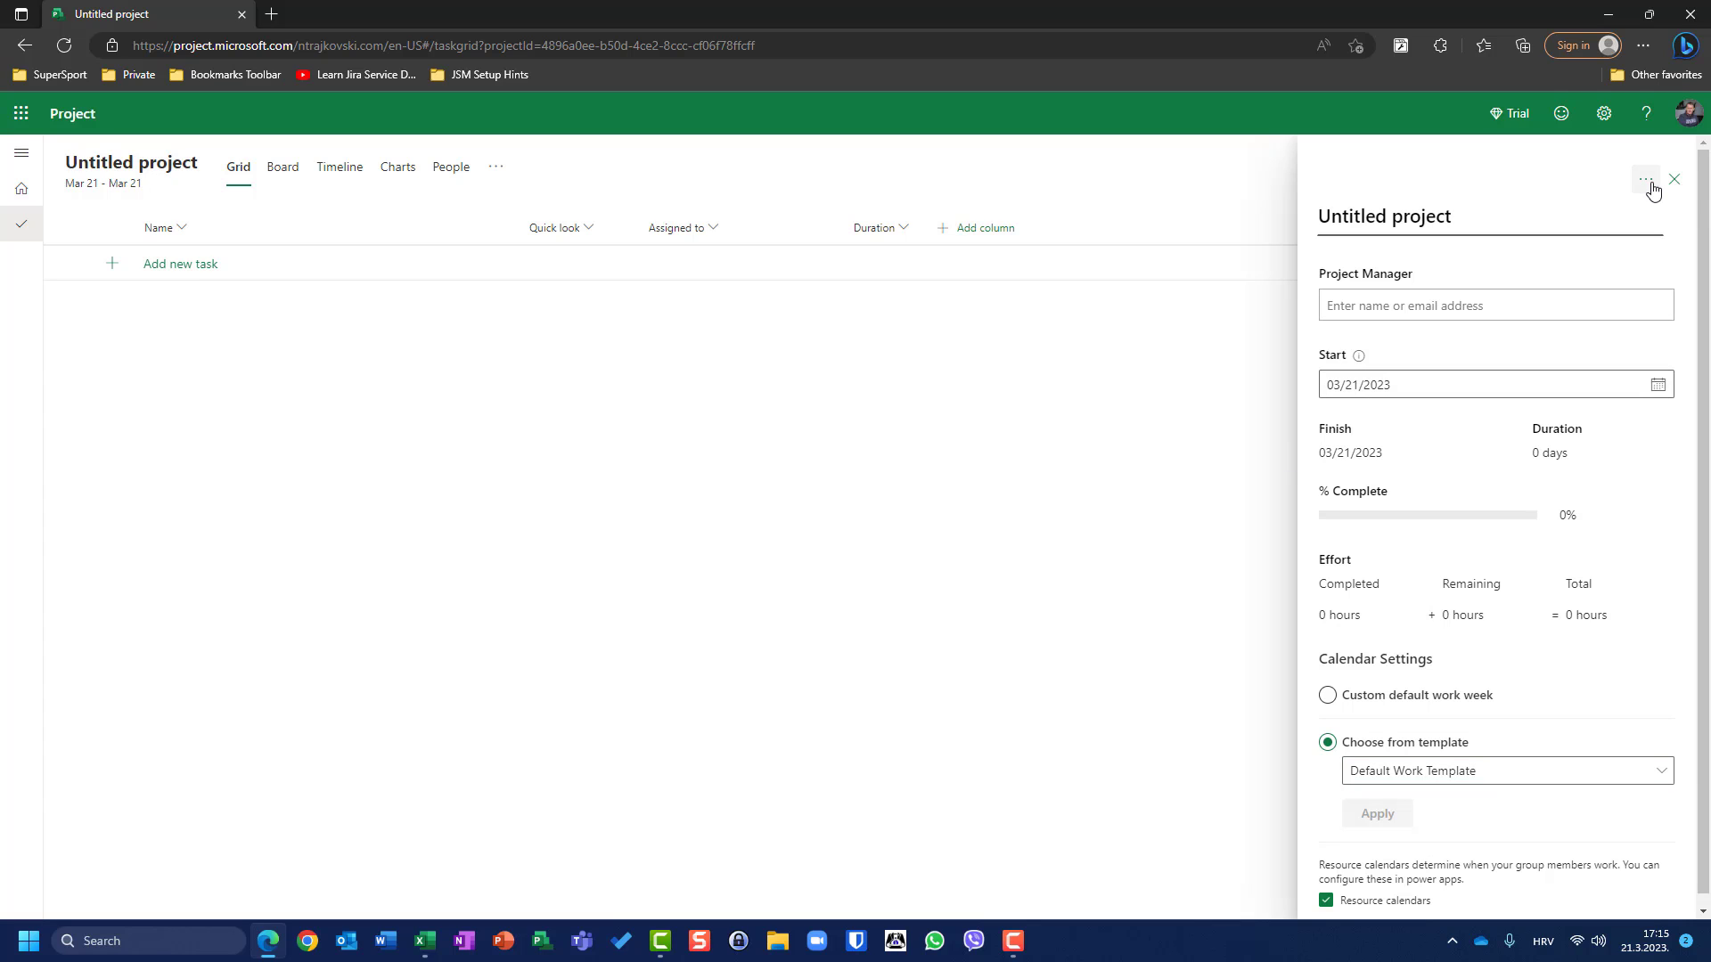
left_click(1559, 218)
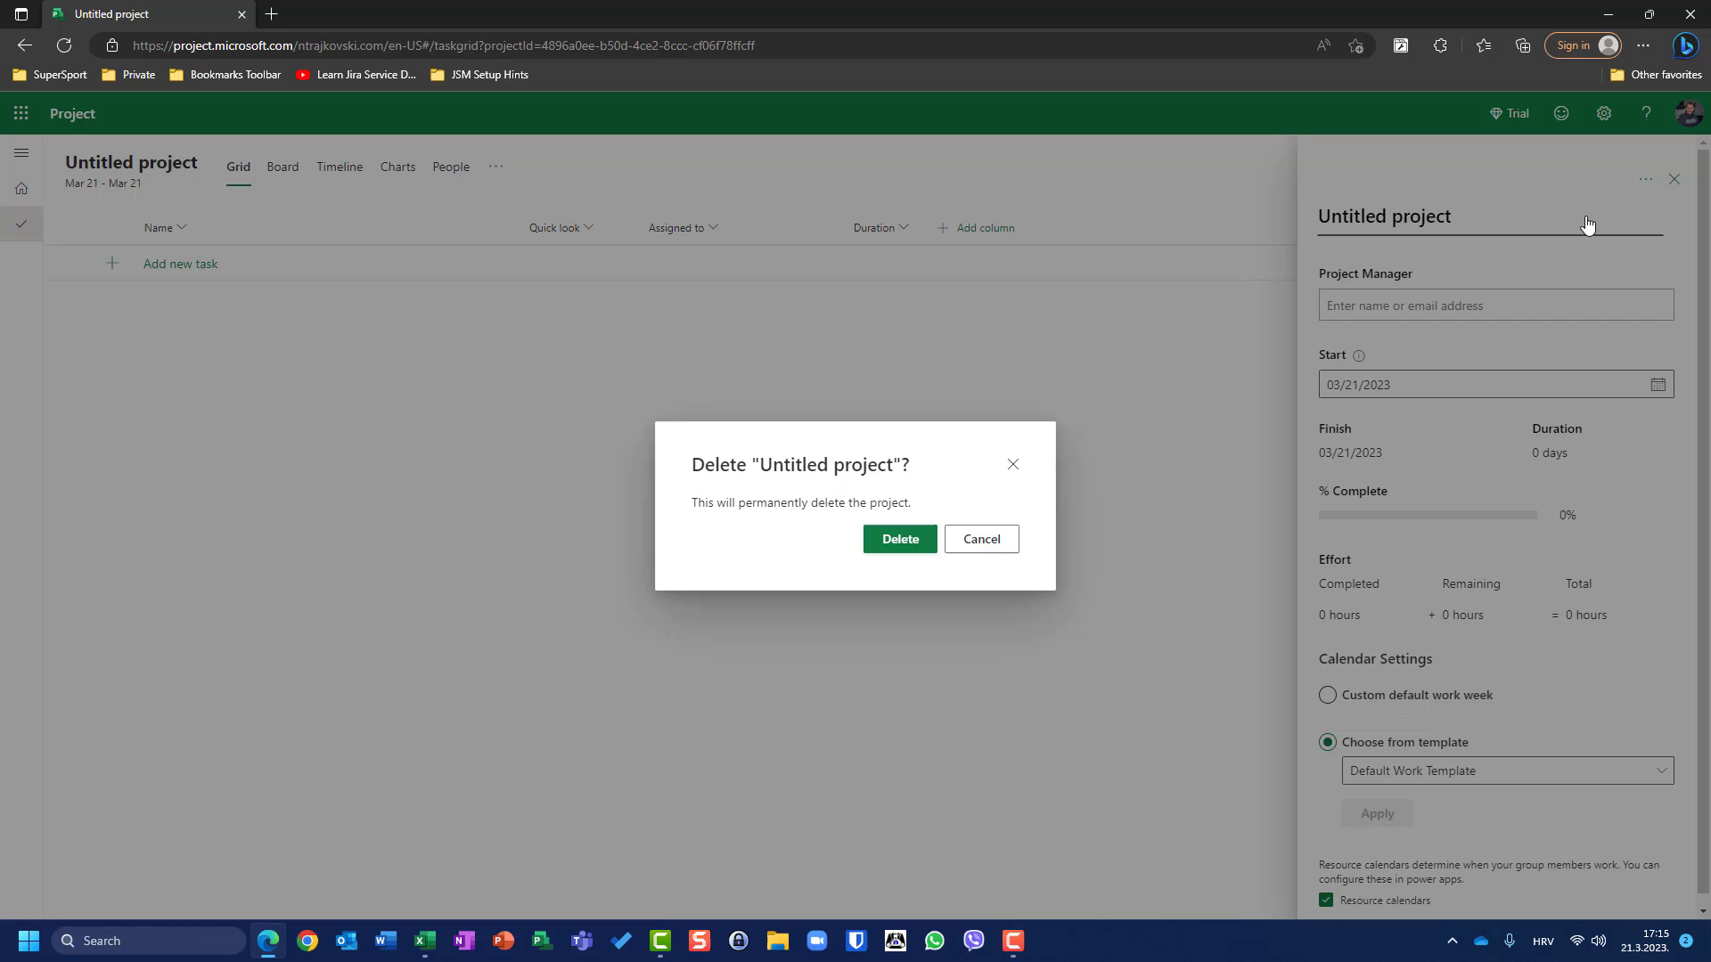
left_click(881, 542)
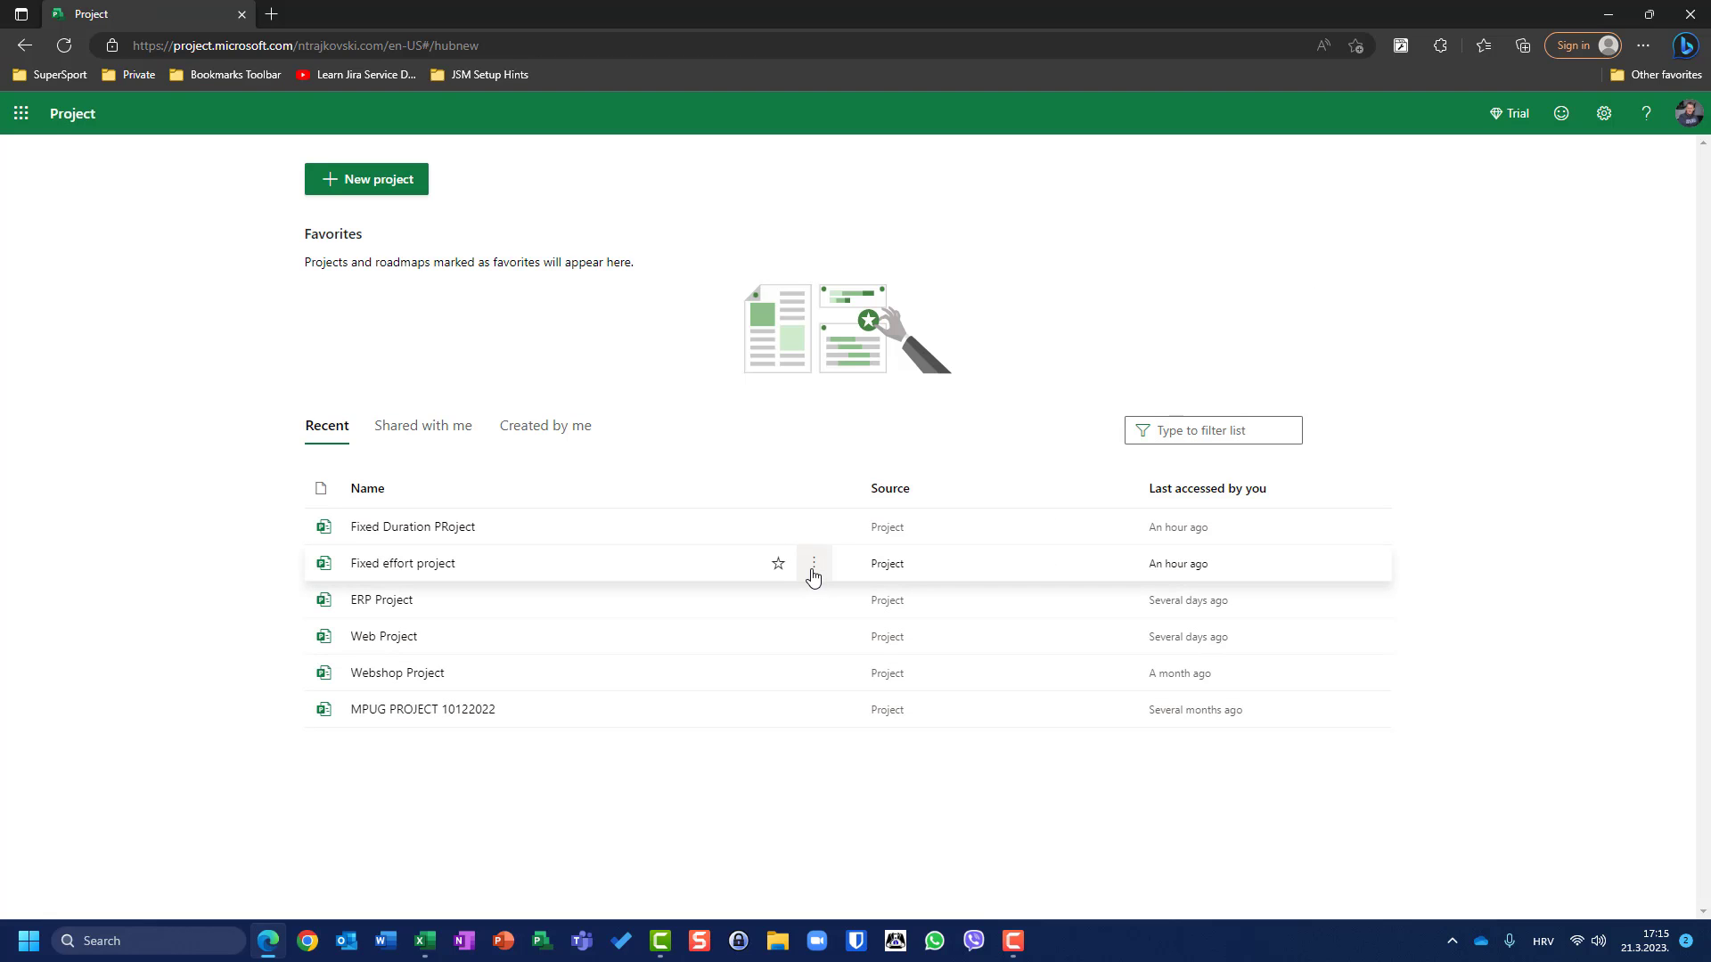
Load the Power Apps maker site (make.powerapps) in a new browser tab and show its apps
left_click(270, 23)
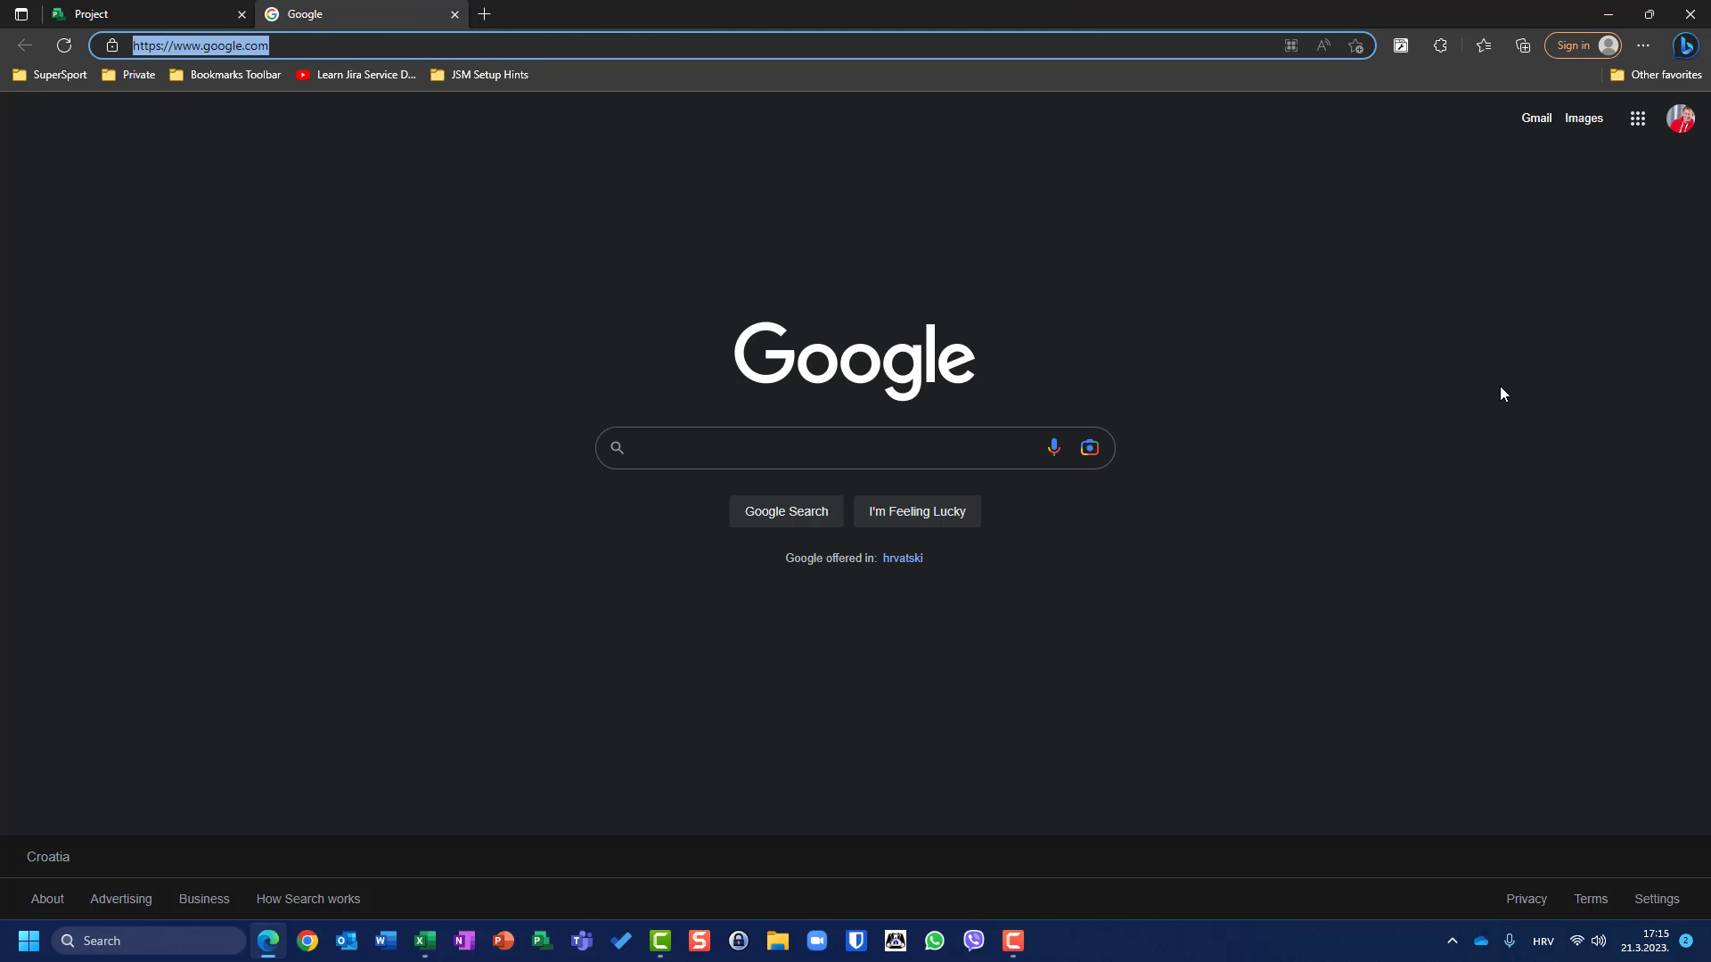
type("make.powerapps")
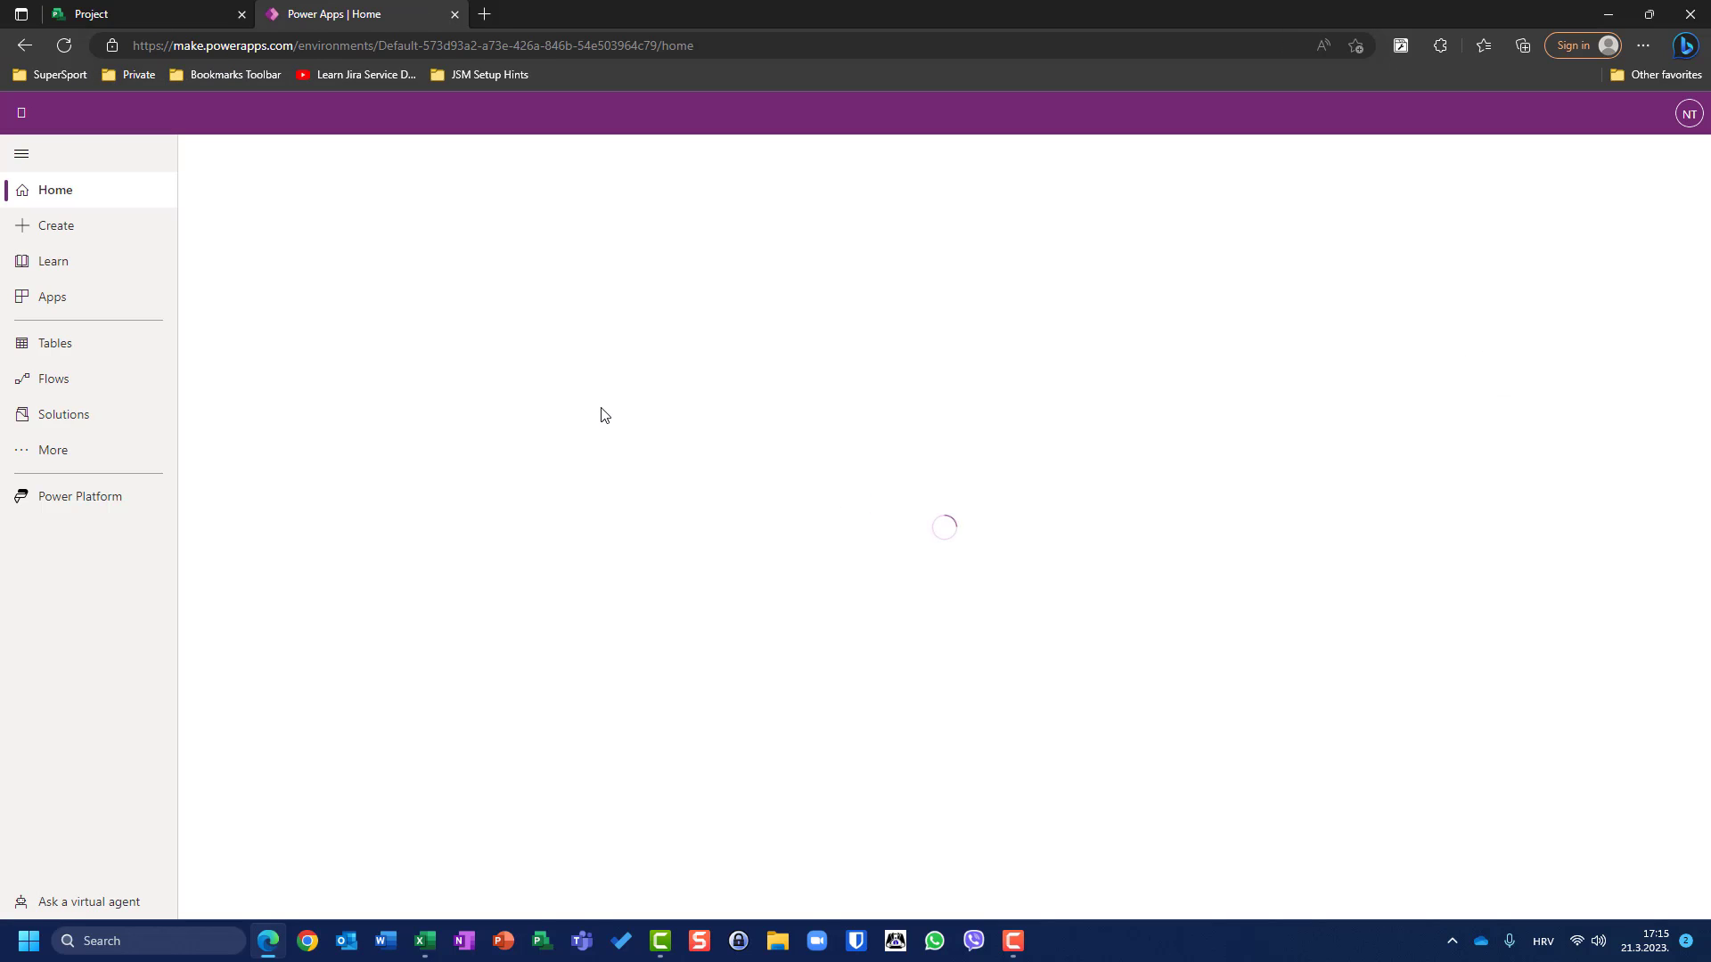
left_click(57, 299)
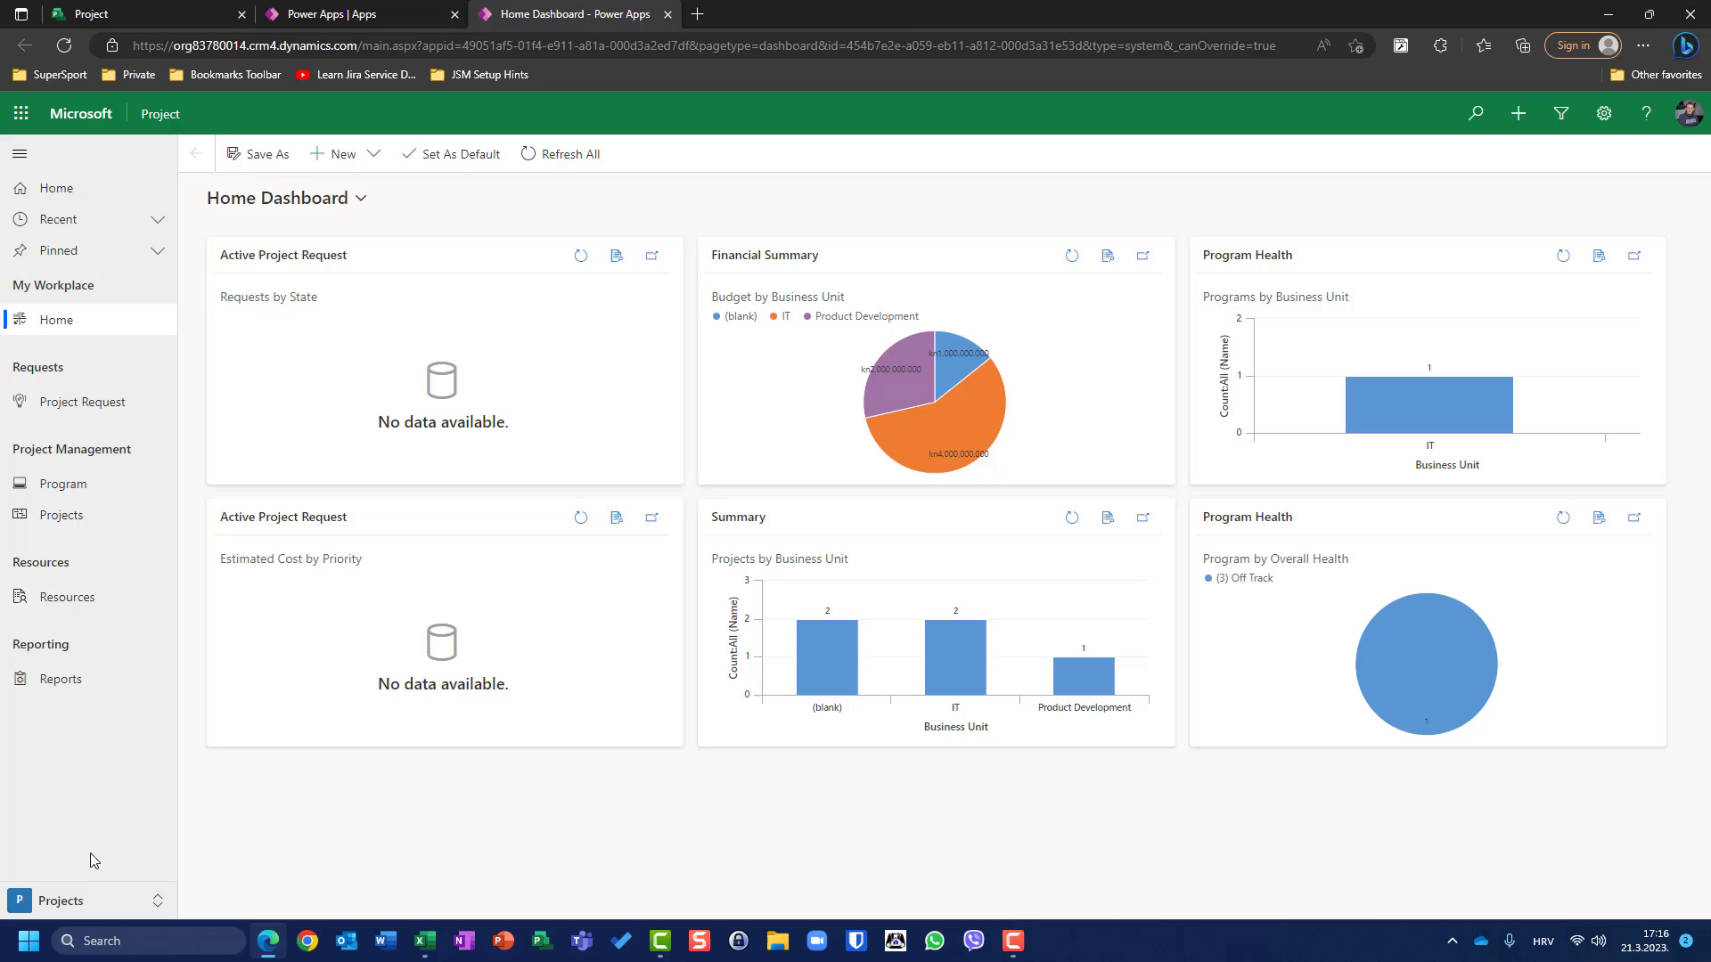
Switch the Project app to its Settings area and open the active project parameter record for editing
left_click(79, 902)
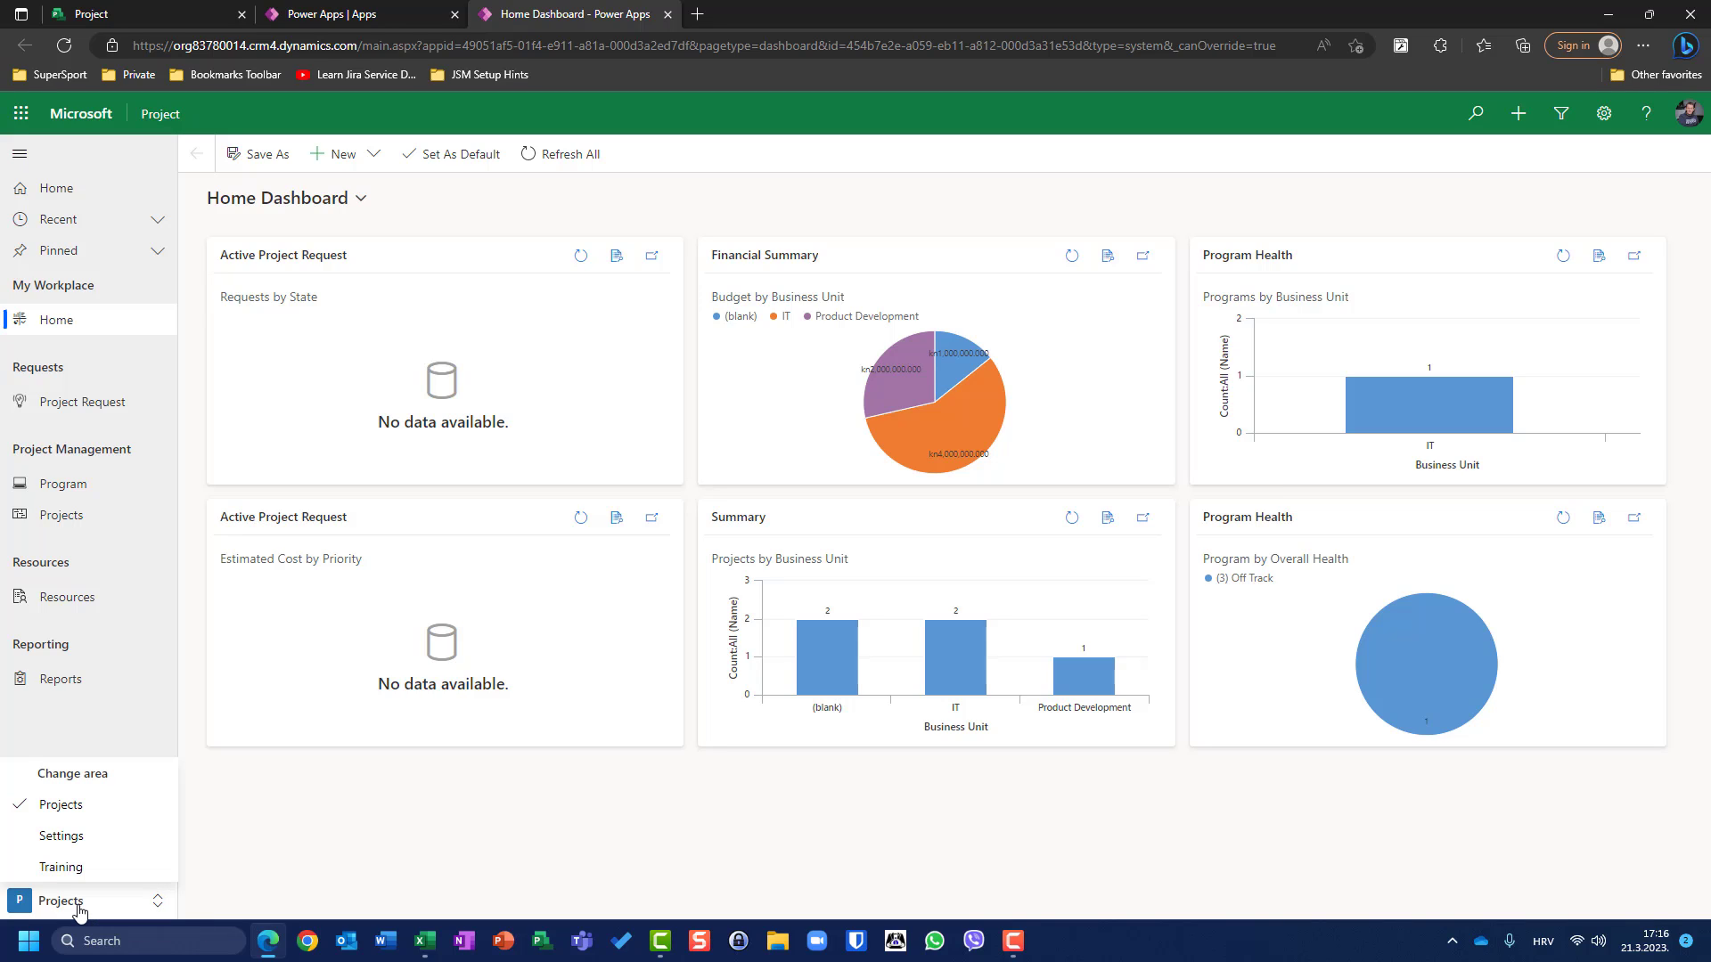
left_click(78, 838)
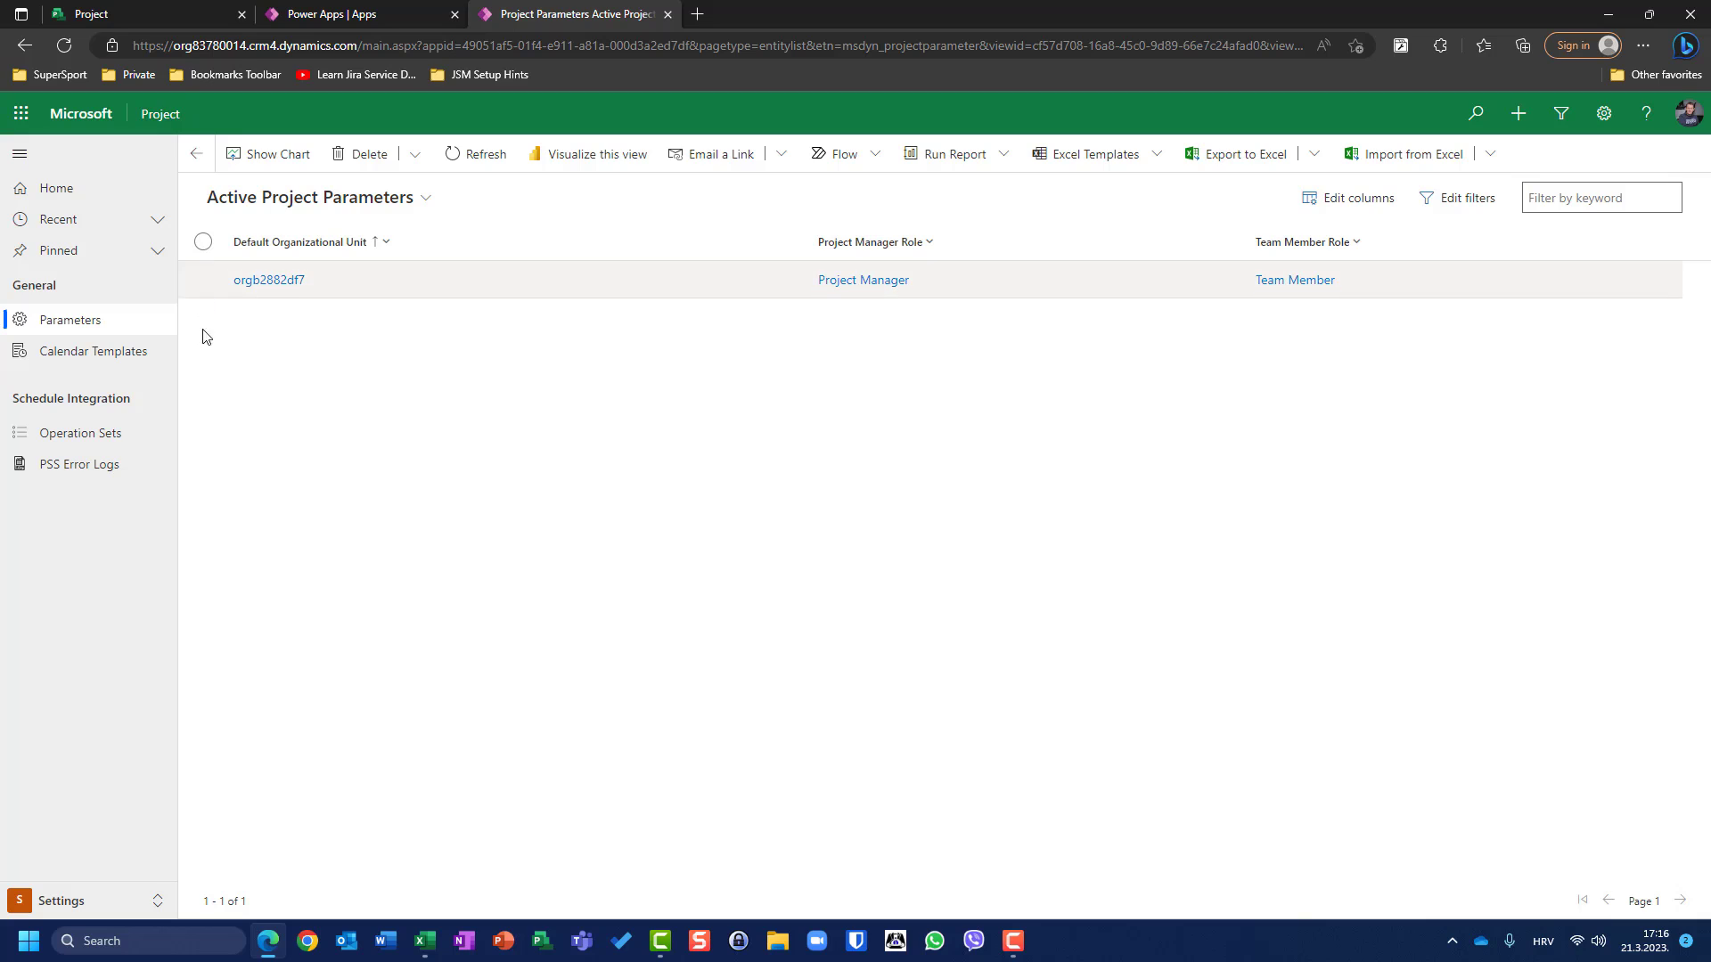
left_click(204, 281)
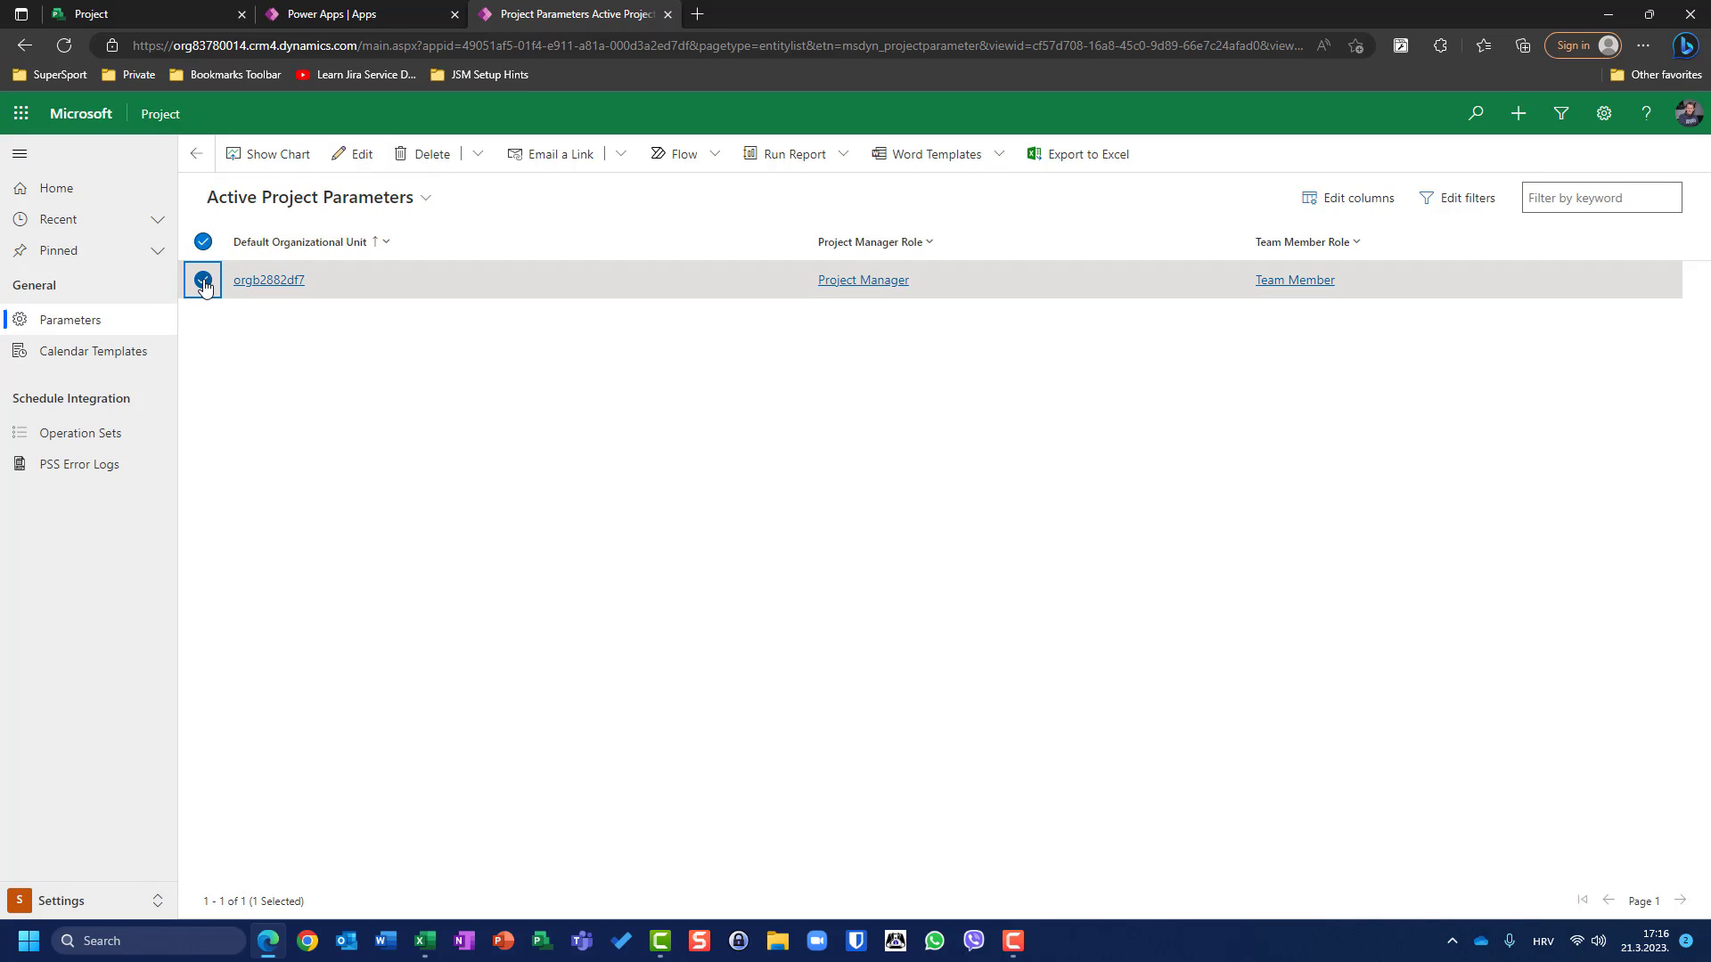
left_click(361, 155)
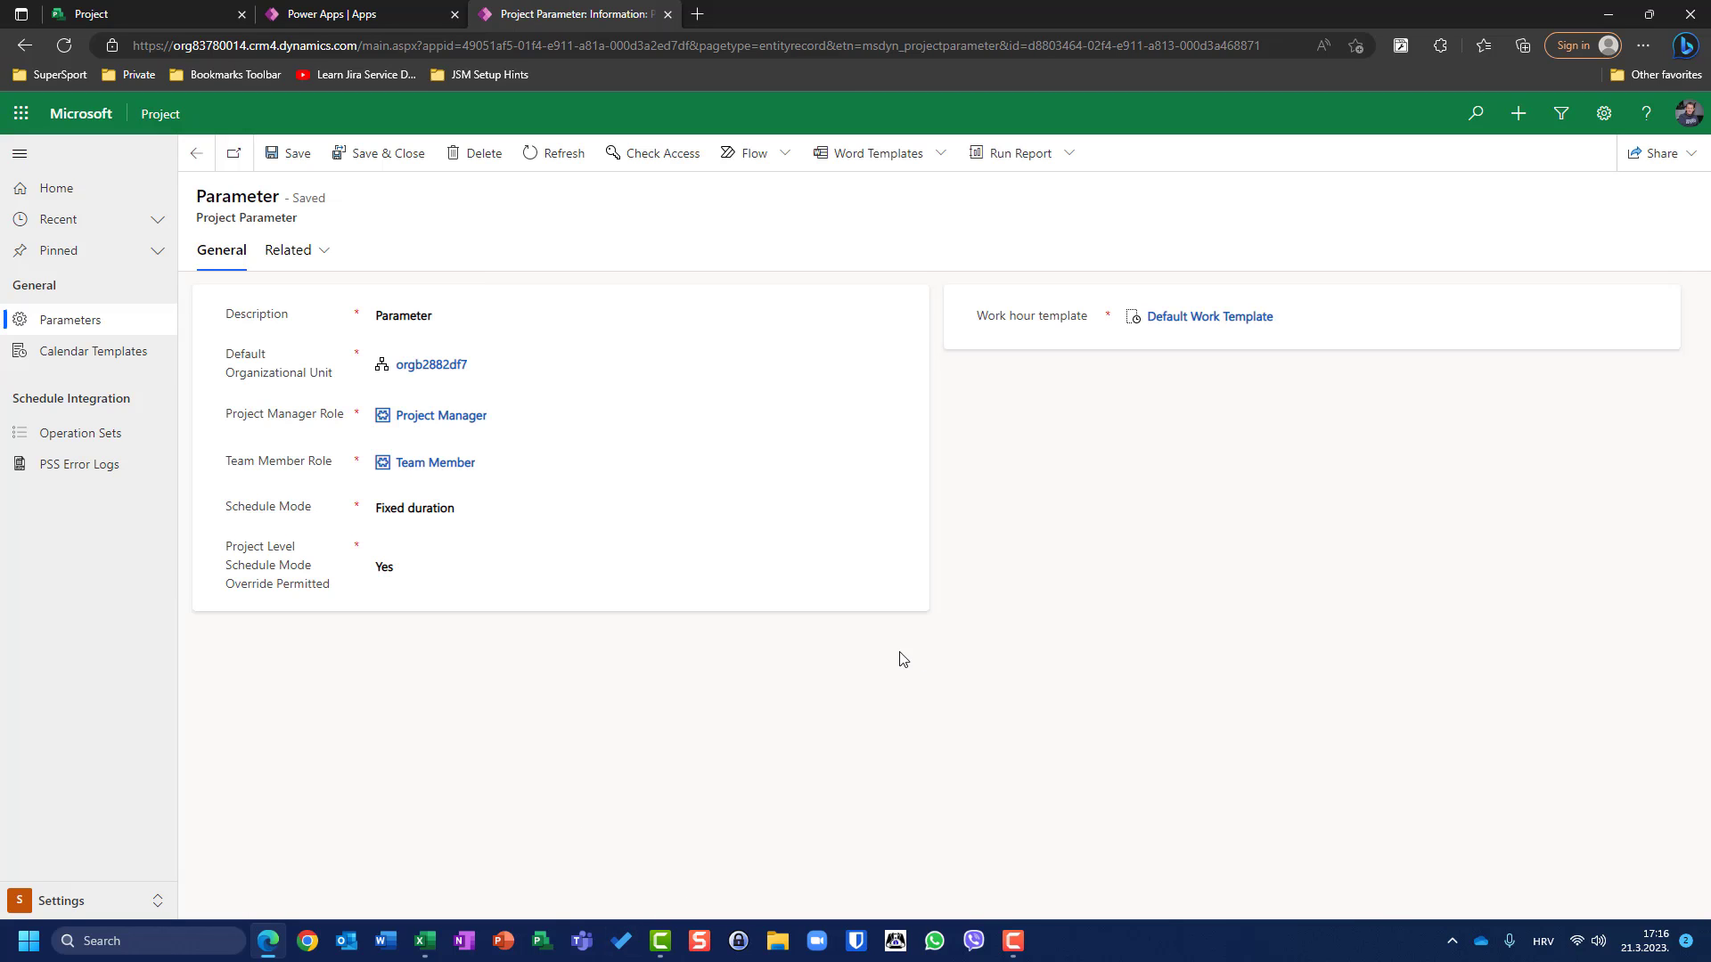
Replace the parameter record's work hour template with "Croatian timezone template from 09 AM to 05 PM"
left_click(564, 515)
left_click(564, 515)
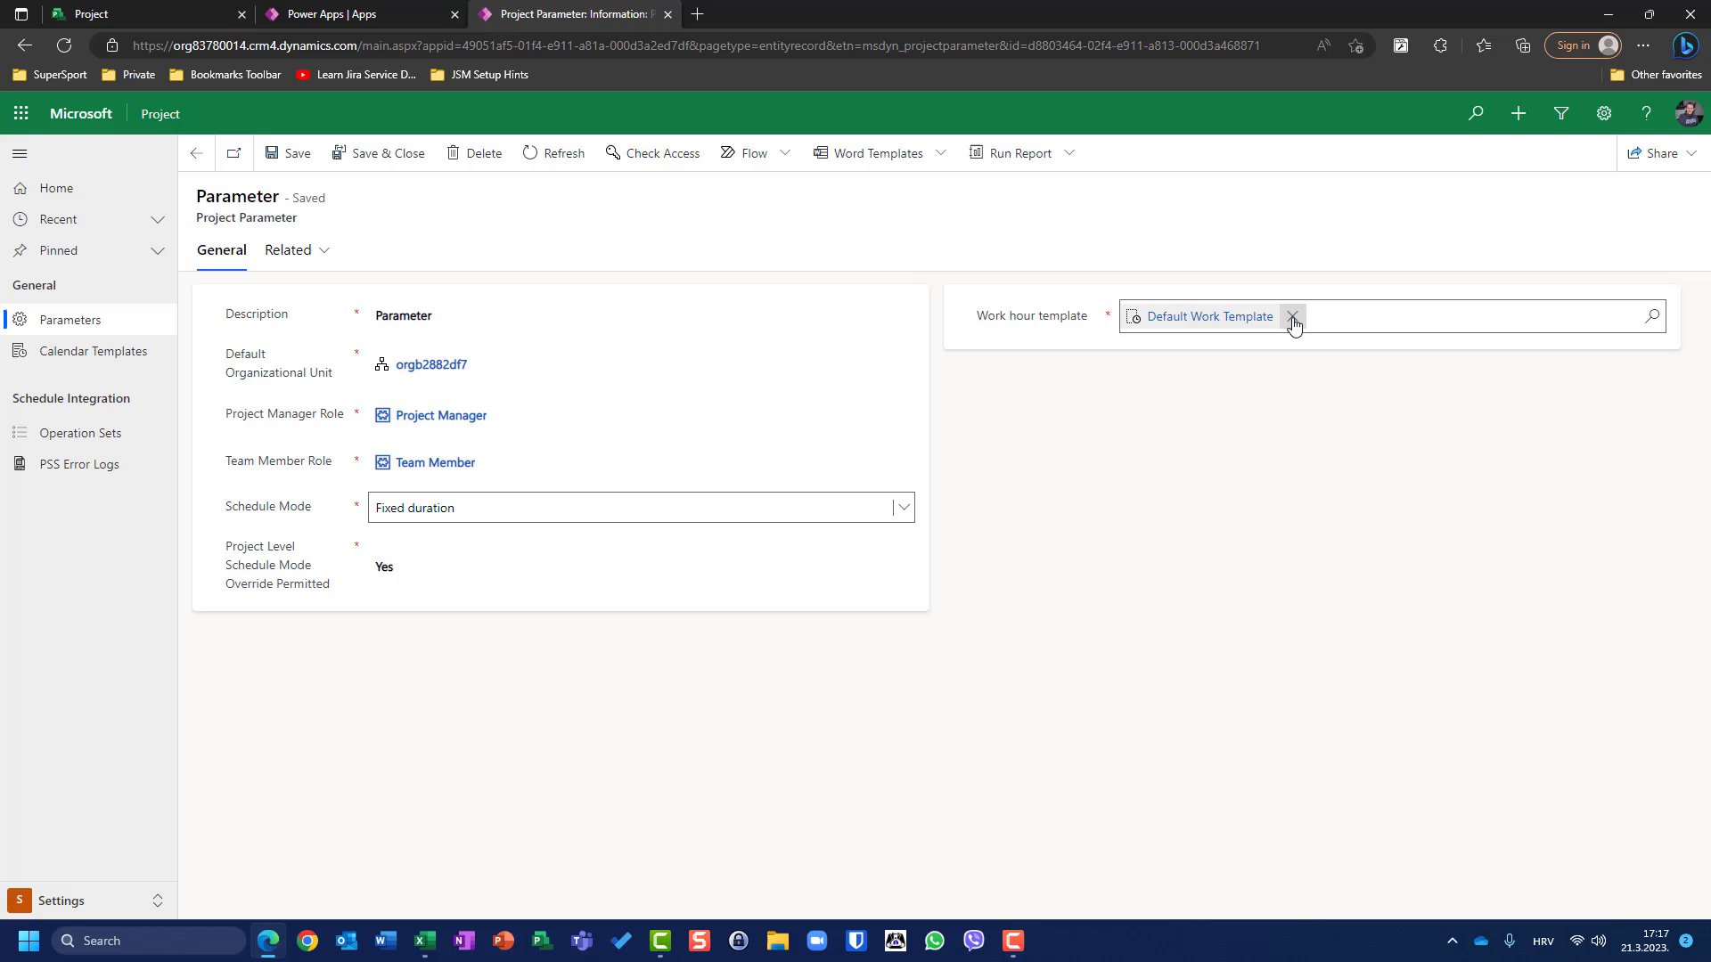
left_click(1292, 317)
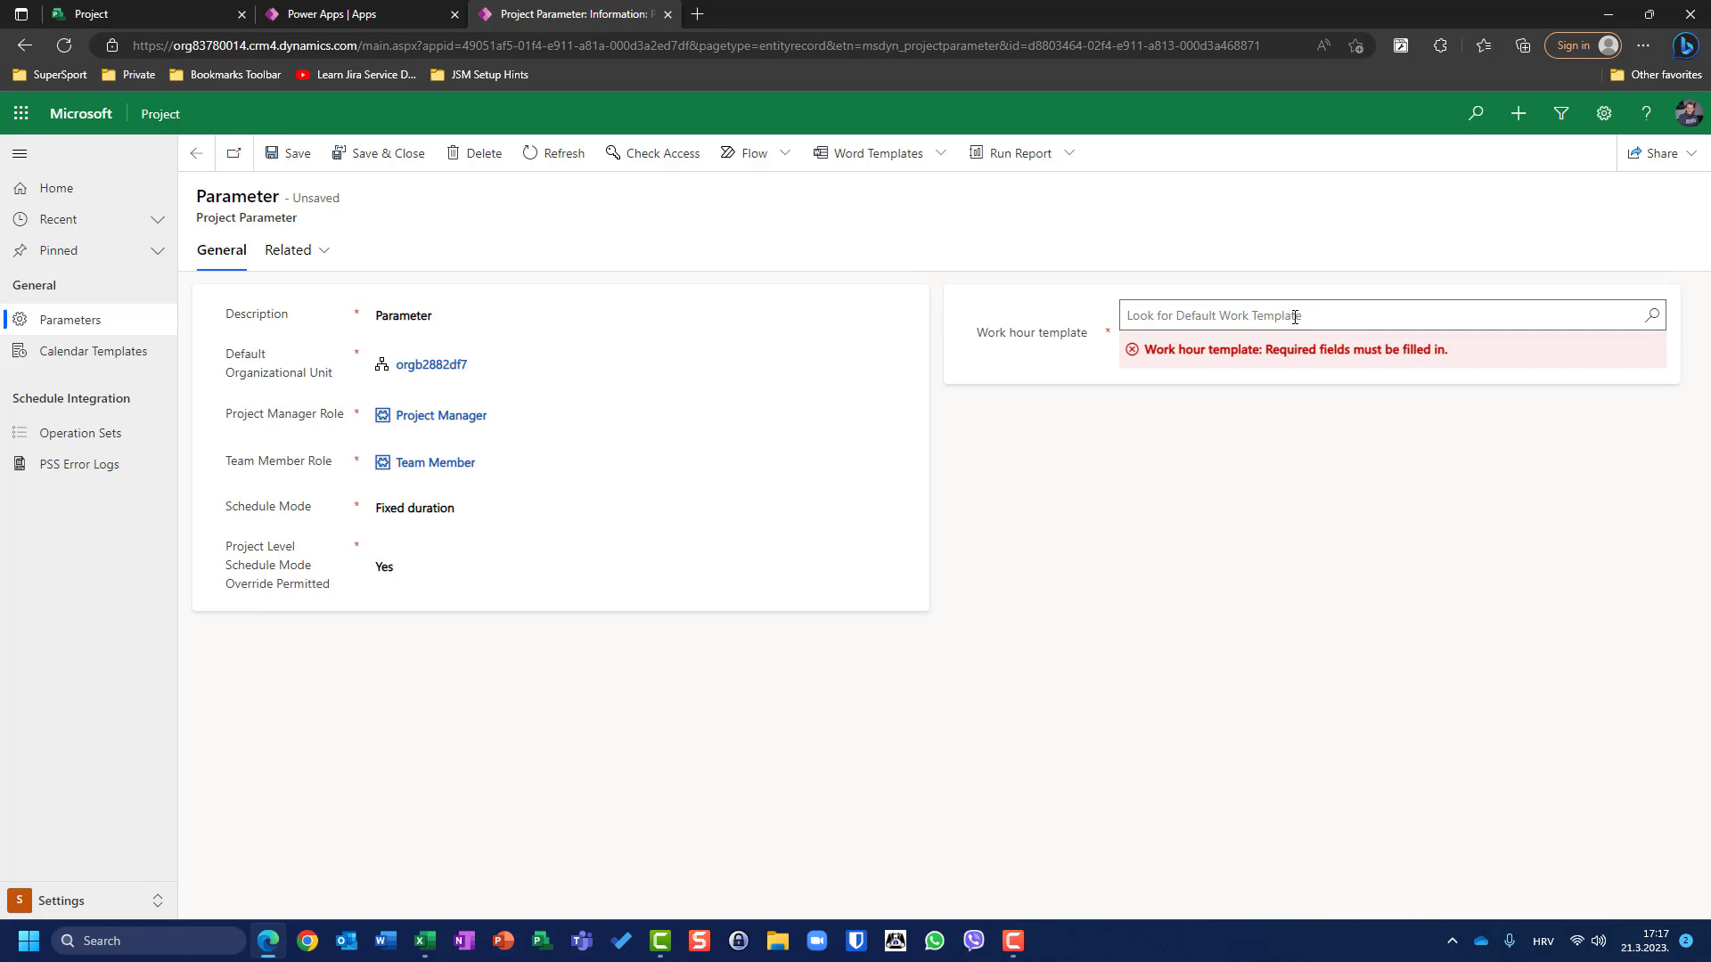
left_click(1295, 317)
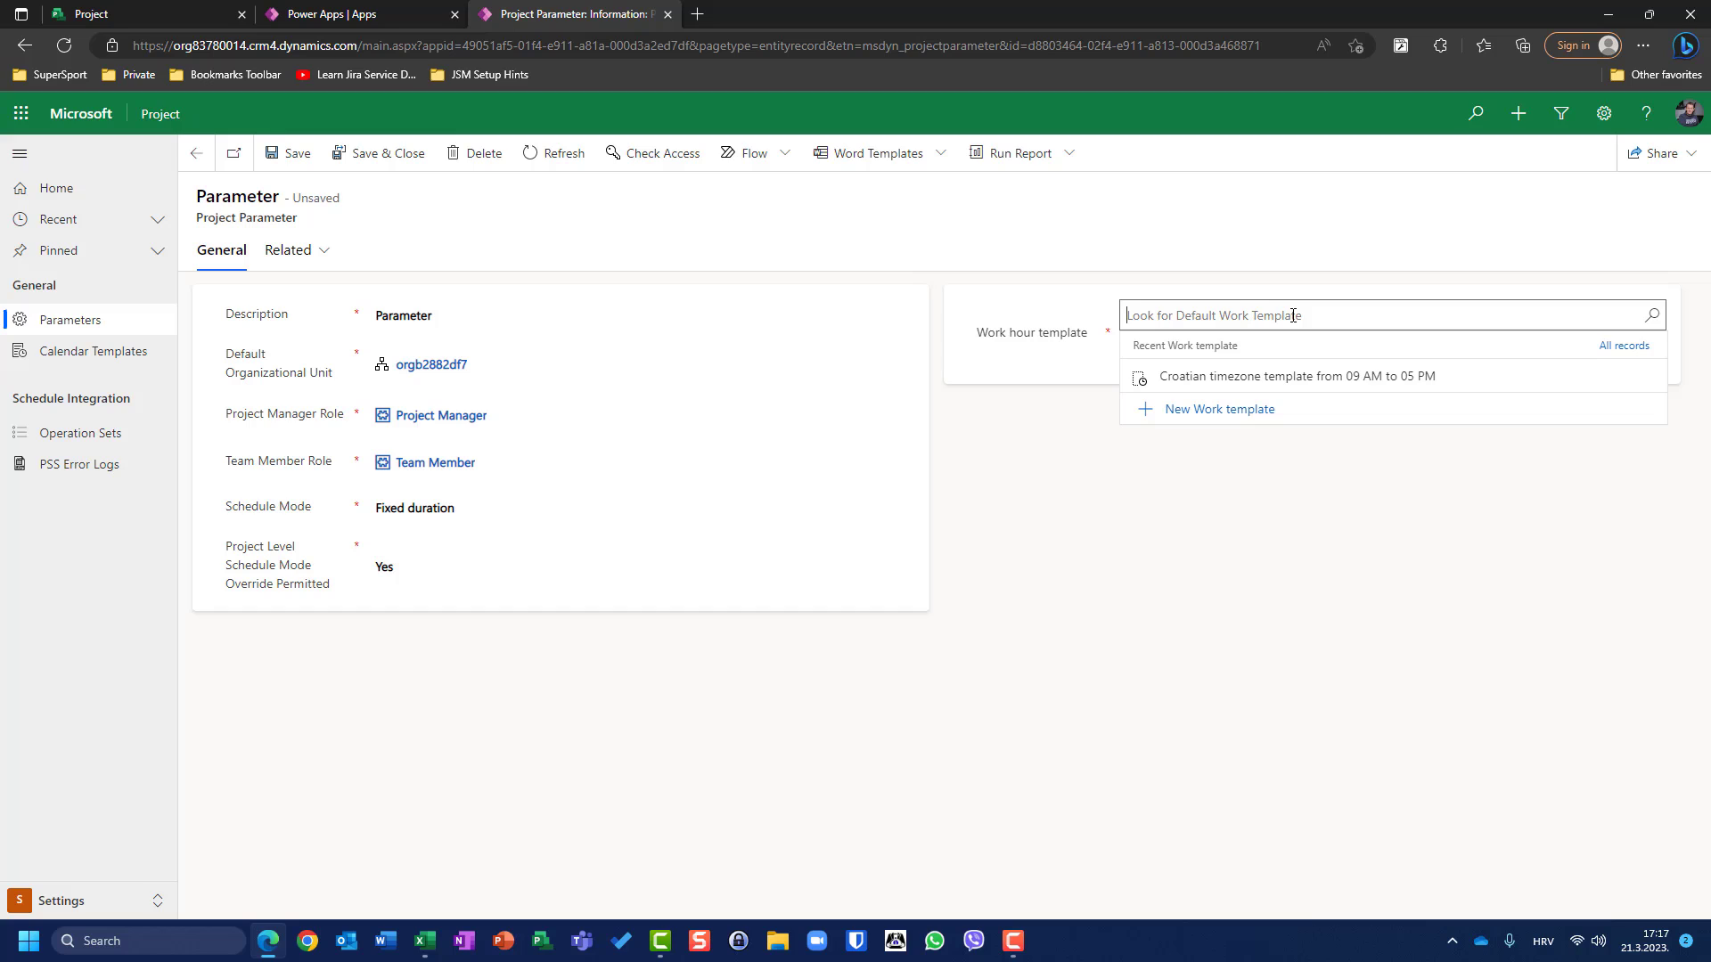
type("cr")
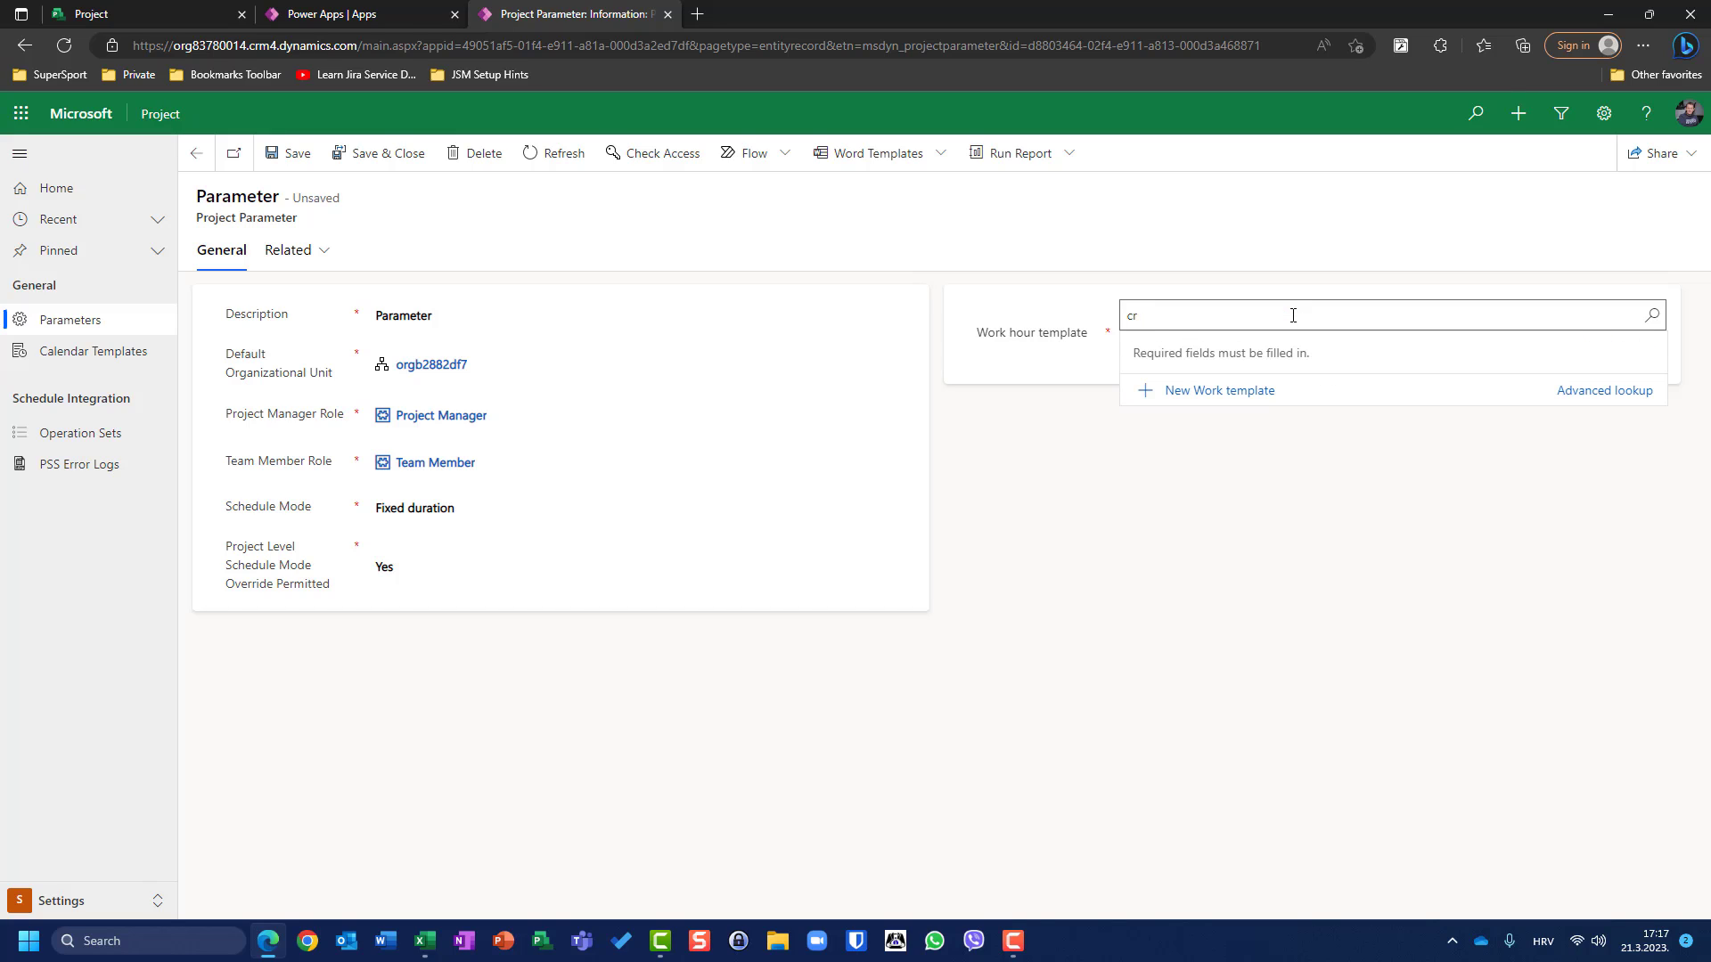
type("o")
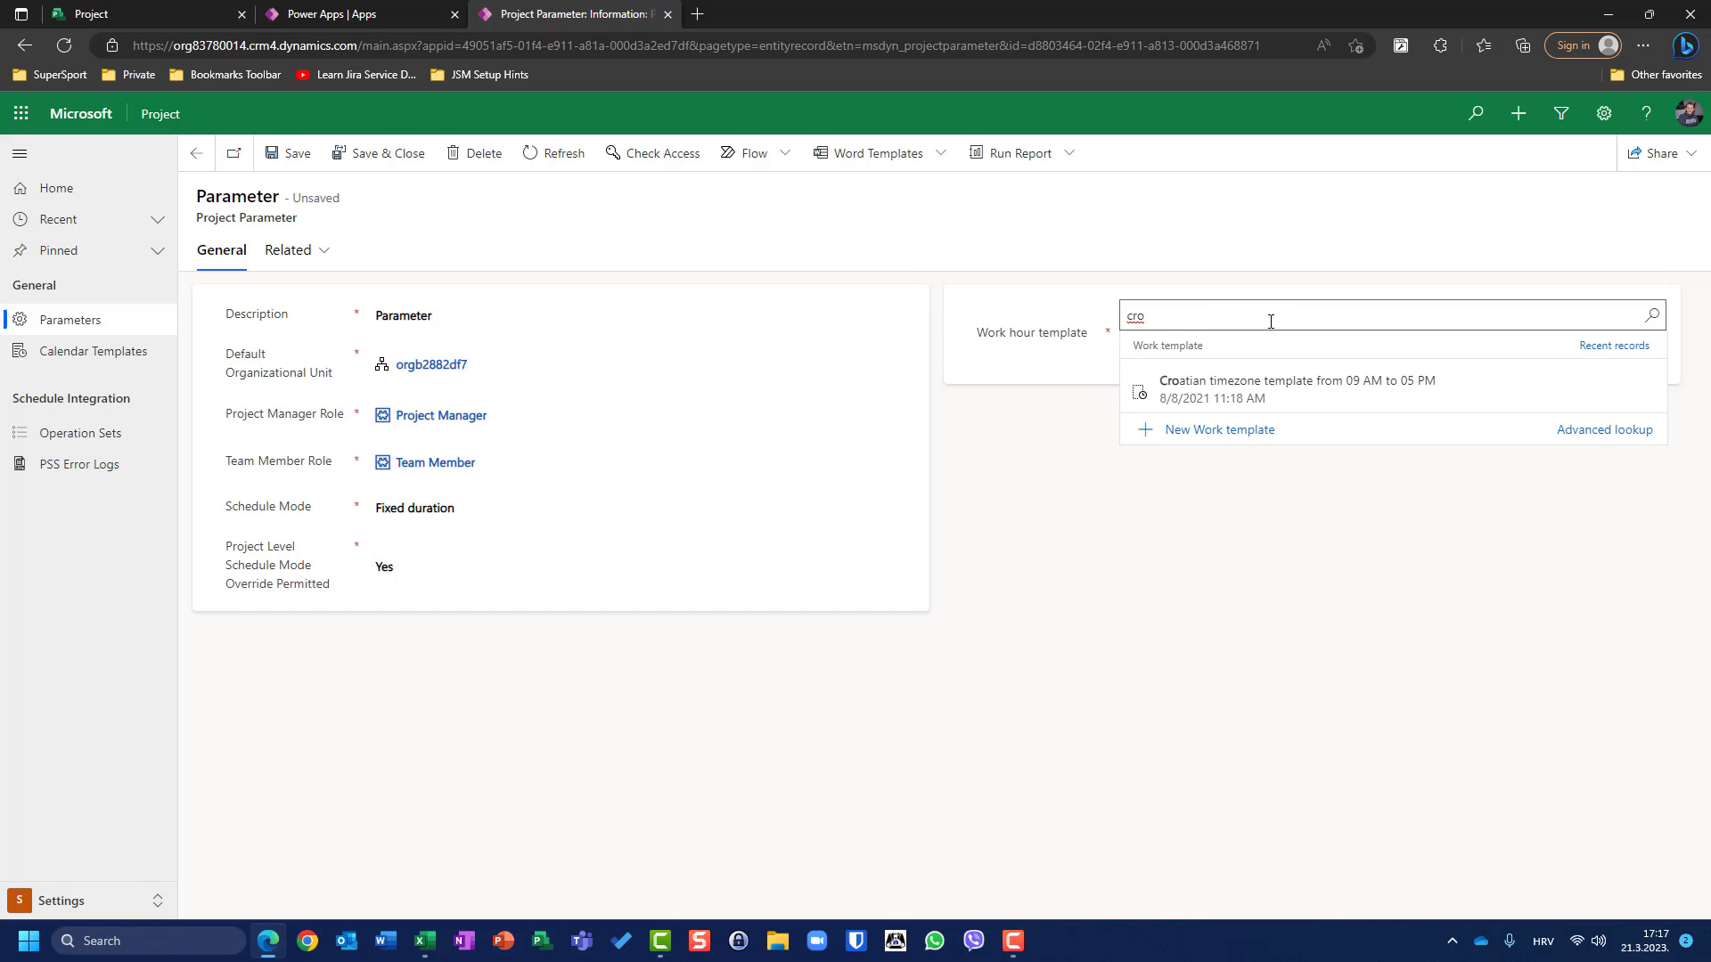
left_click(1227, 395)
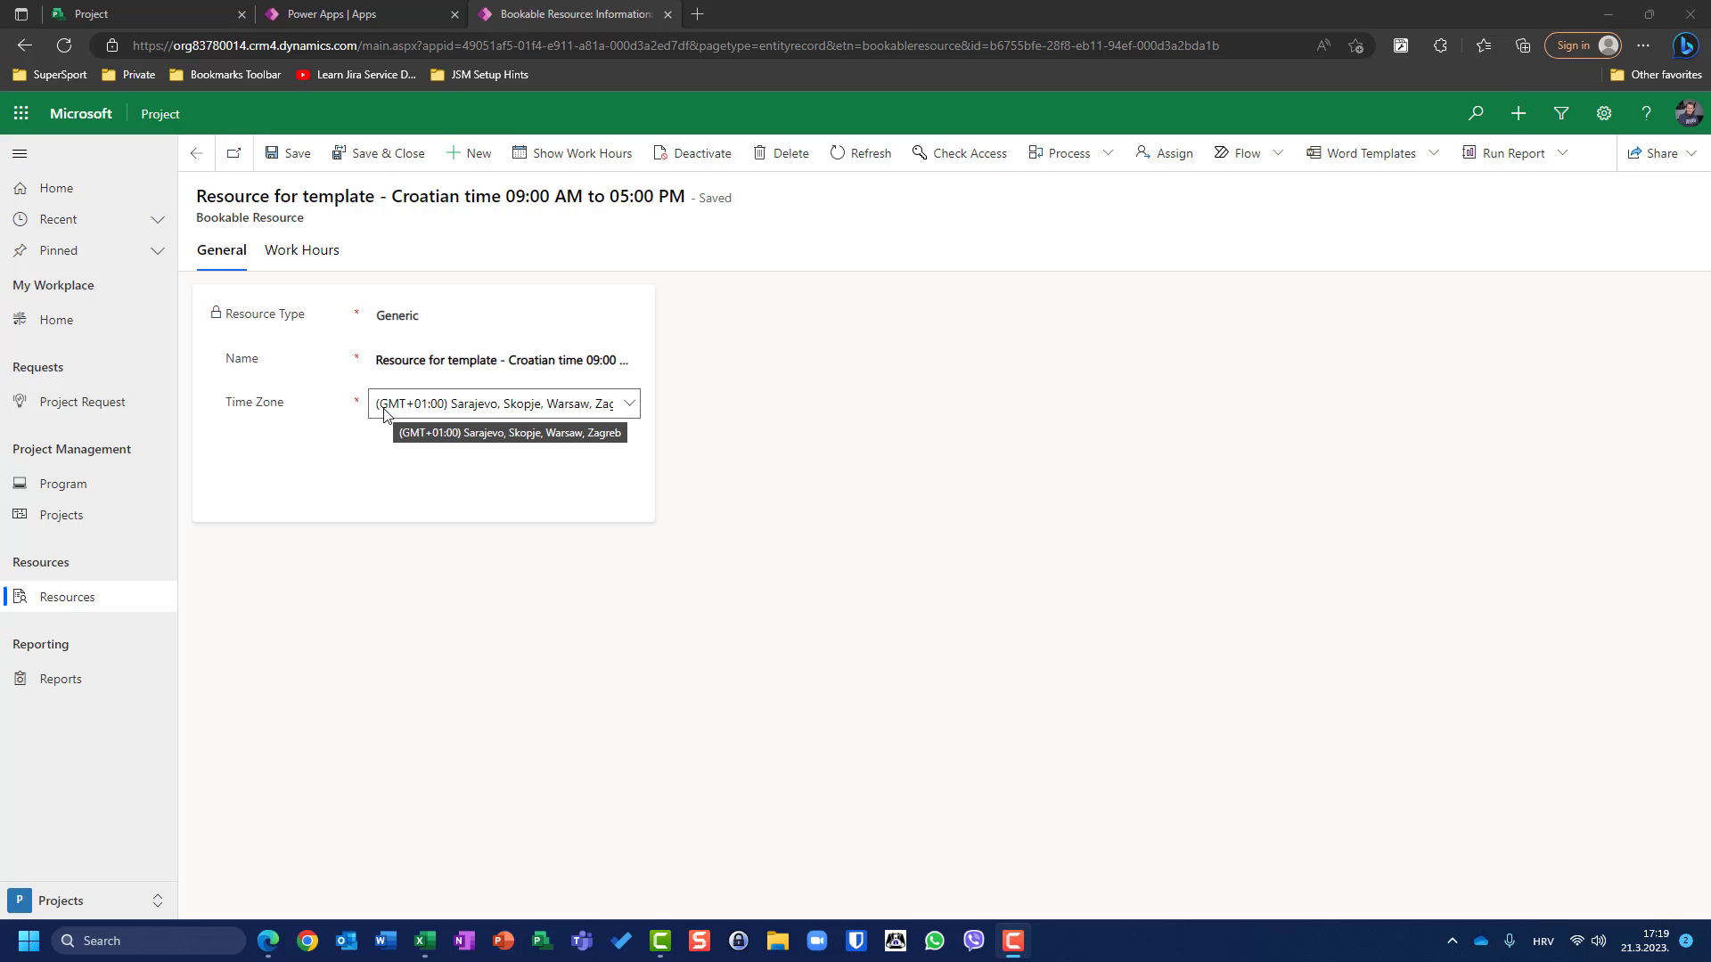
Select the (GMT+01:00) Sarajevo, Skopje, Warsaw, Zagreb time zone for the template resource and save its February 27 working hours, 9:00 AM to 5:00 PM
left_click(626, 410)
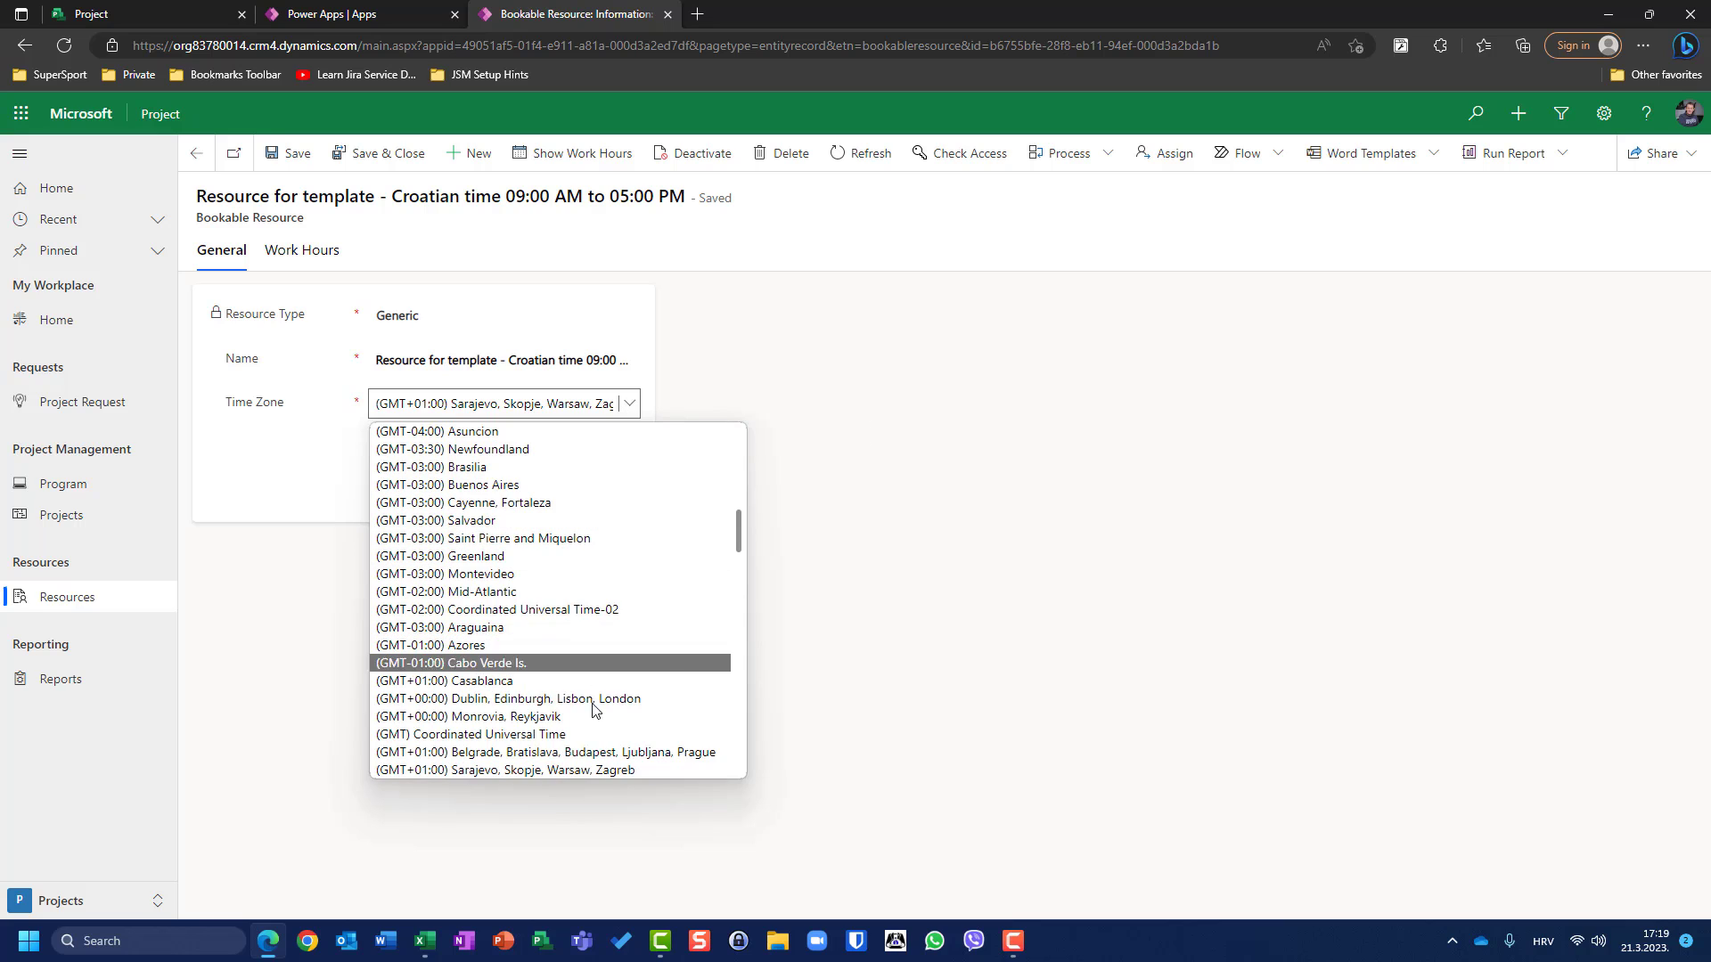
left_click(607, 771)
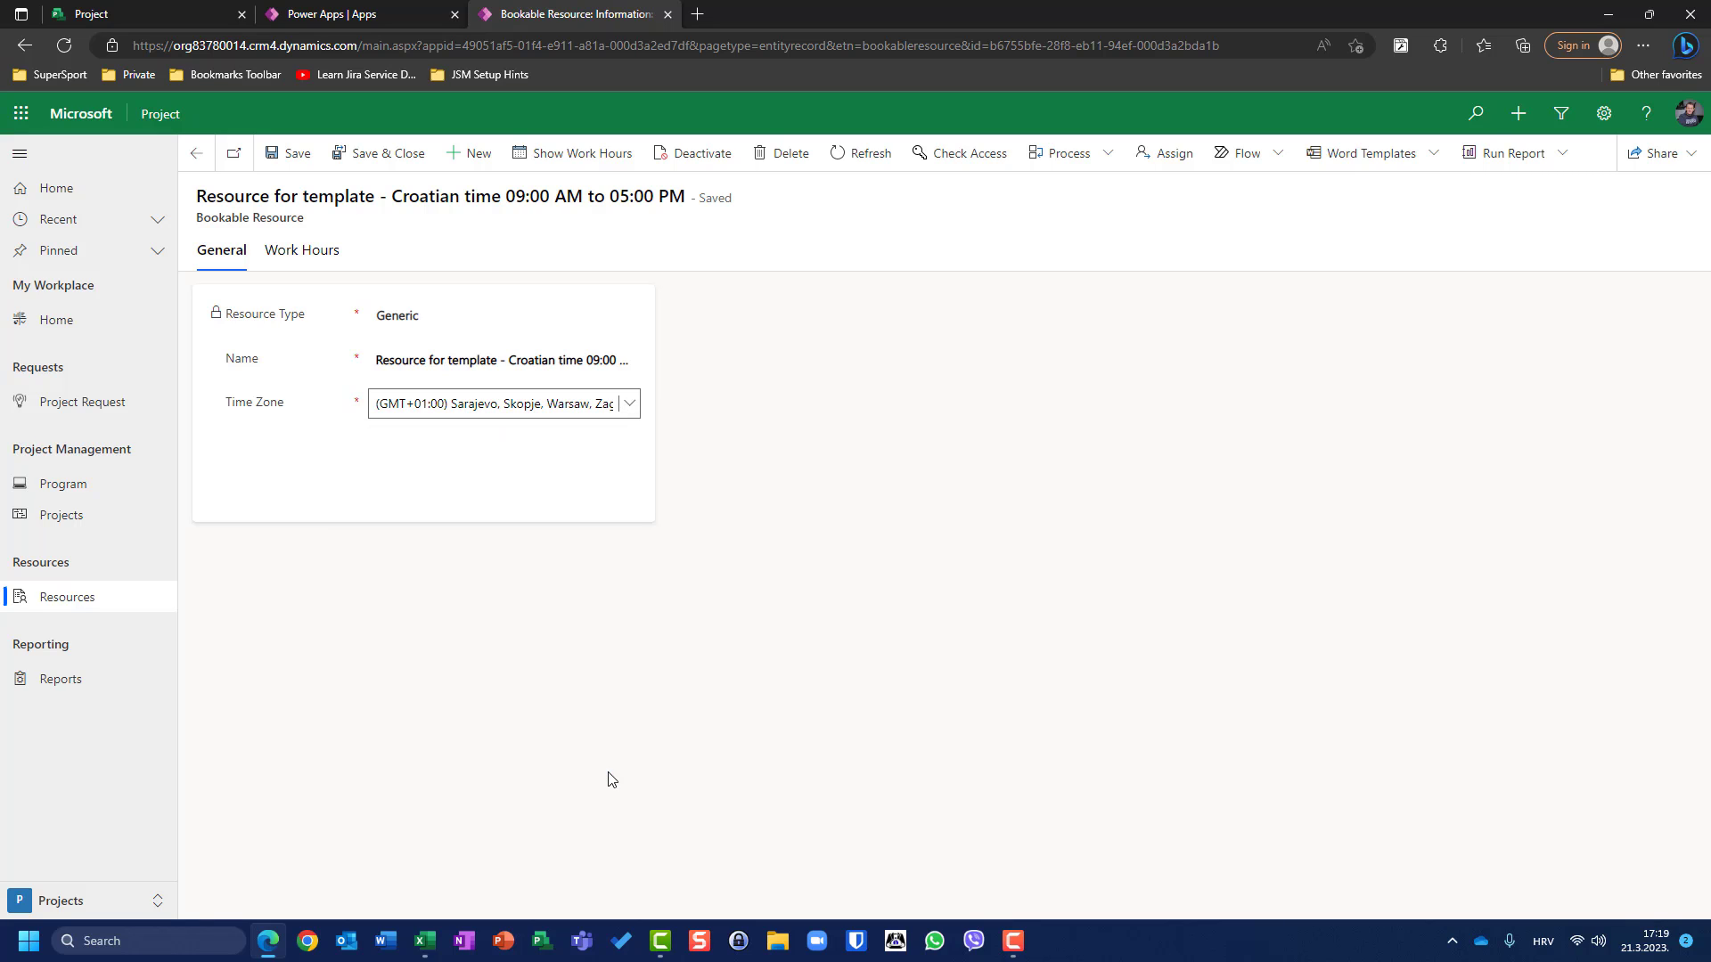
left_click(337, 257)
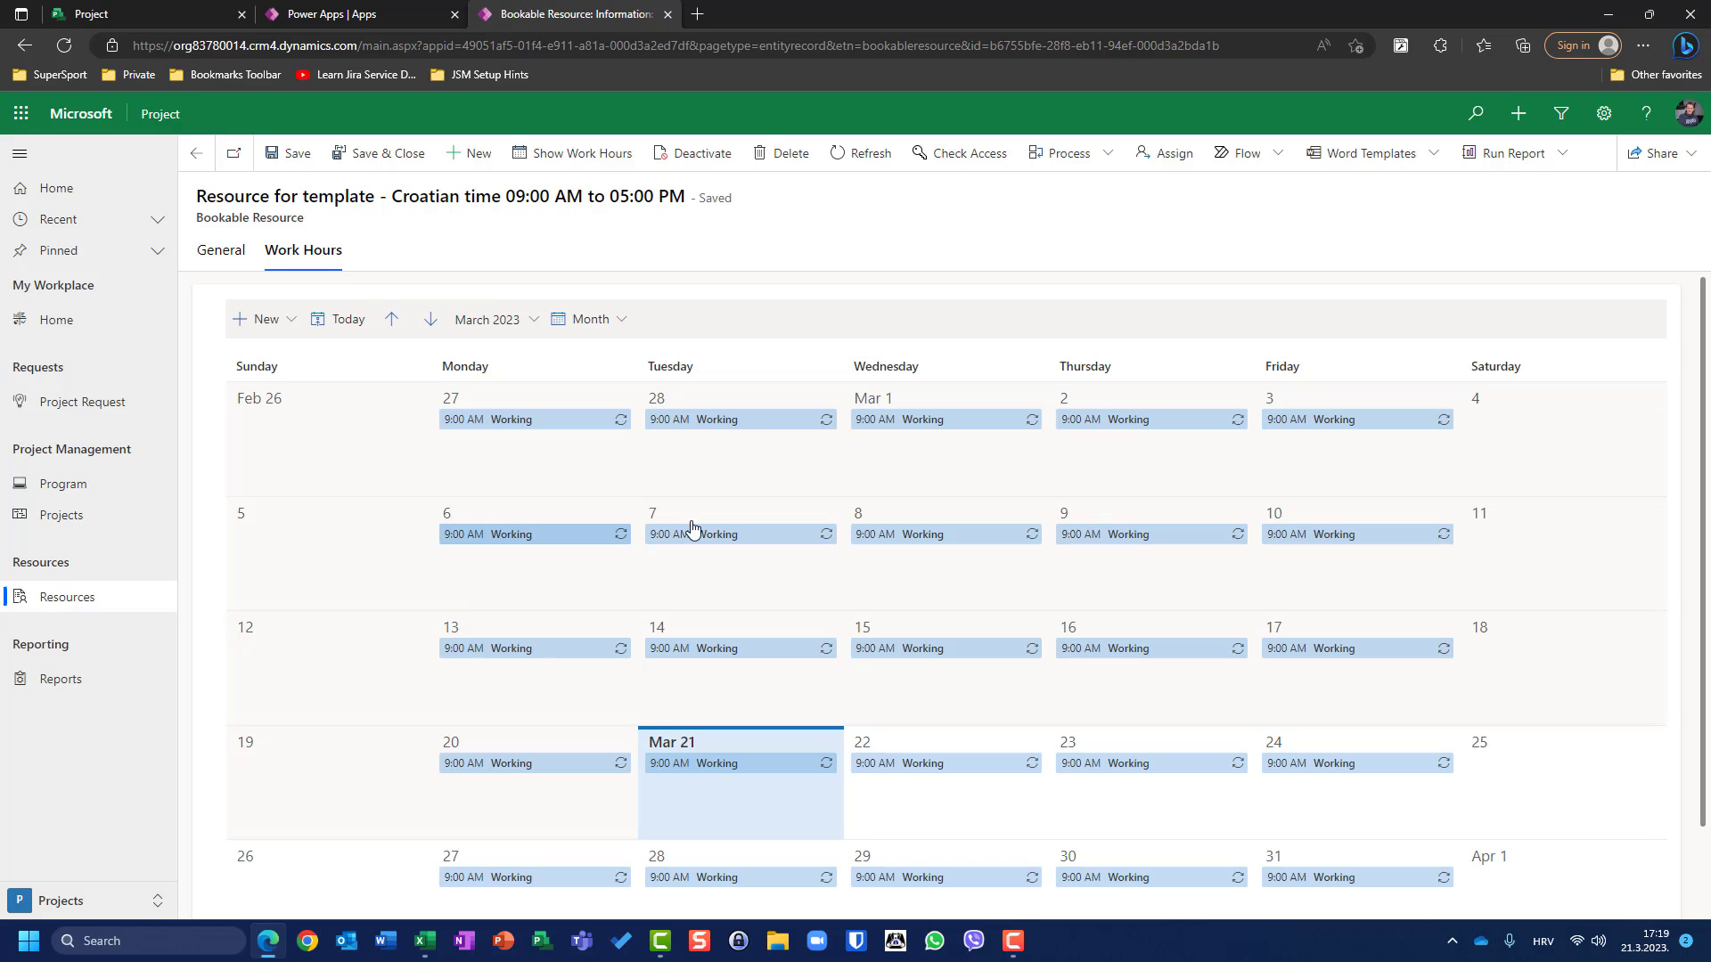
left_click(506, 421)
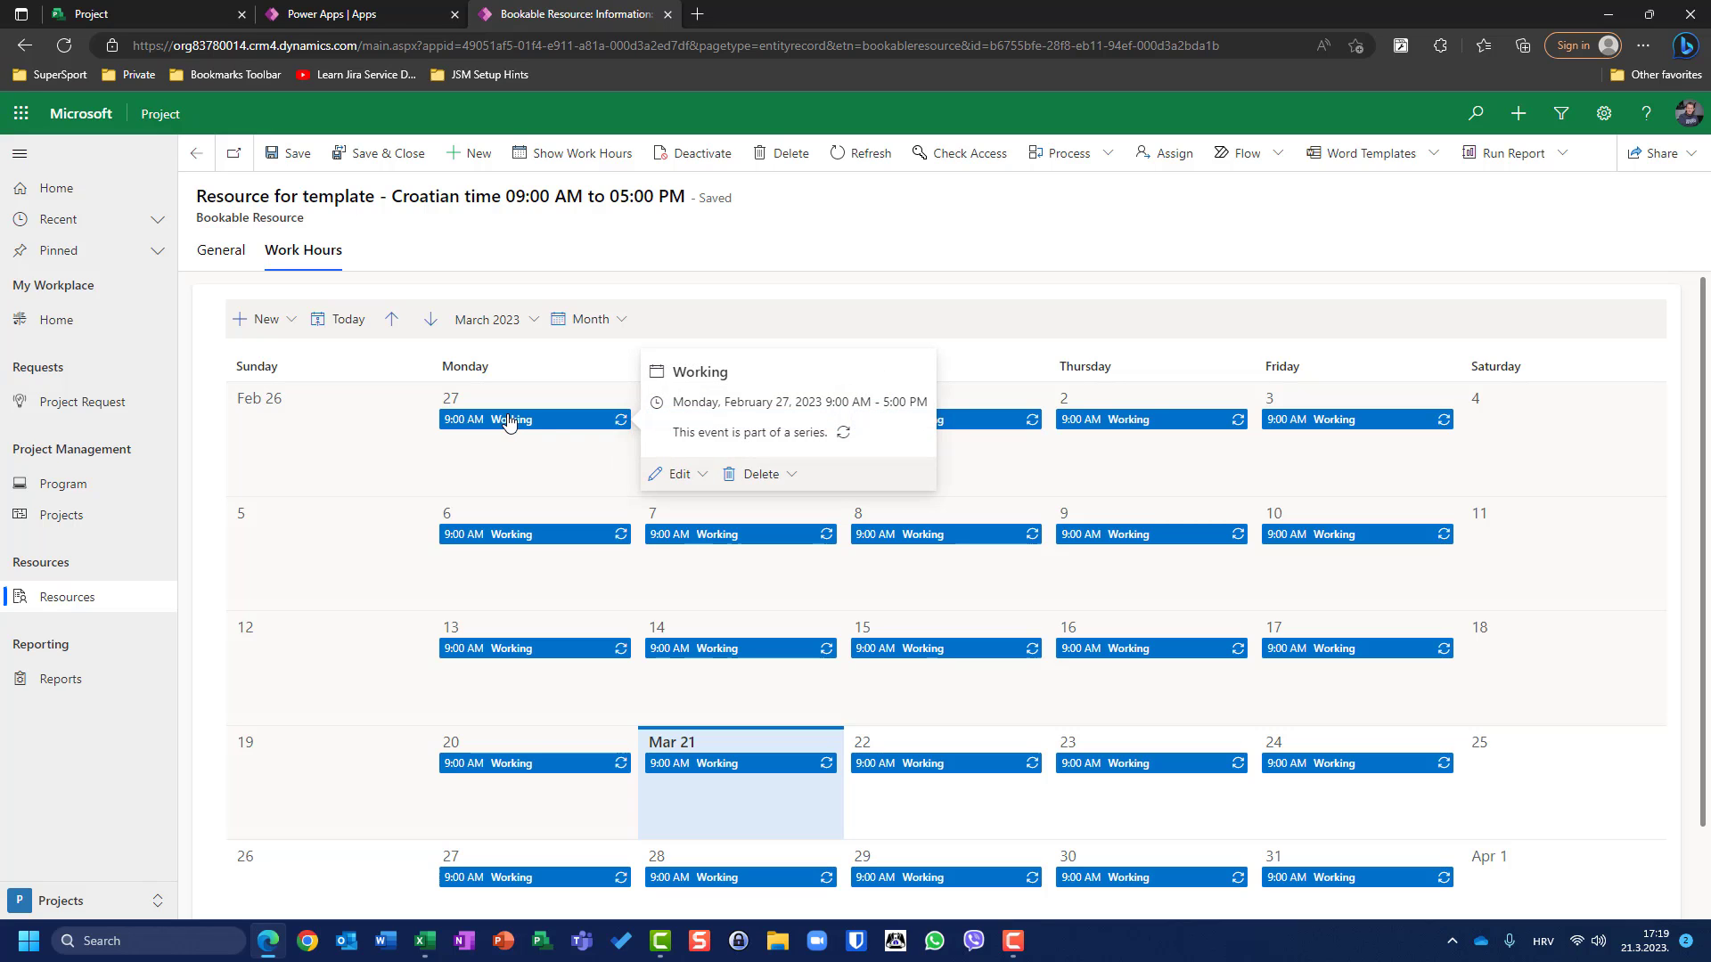
left_click(698, 488)
left_click(700, 508)
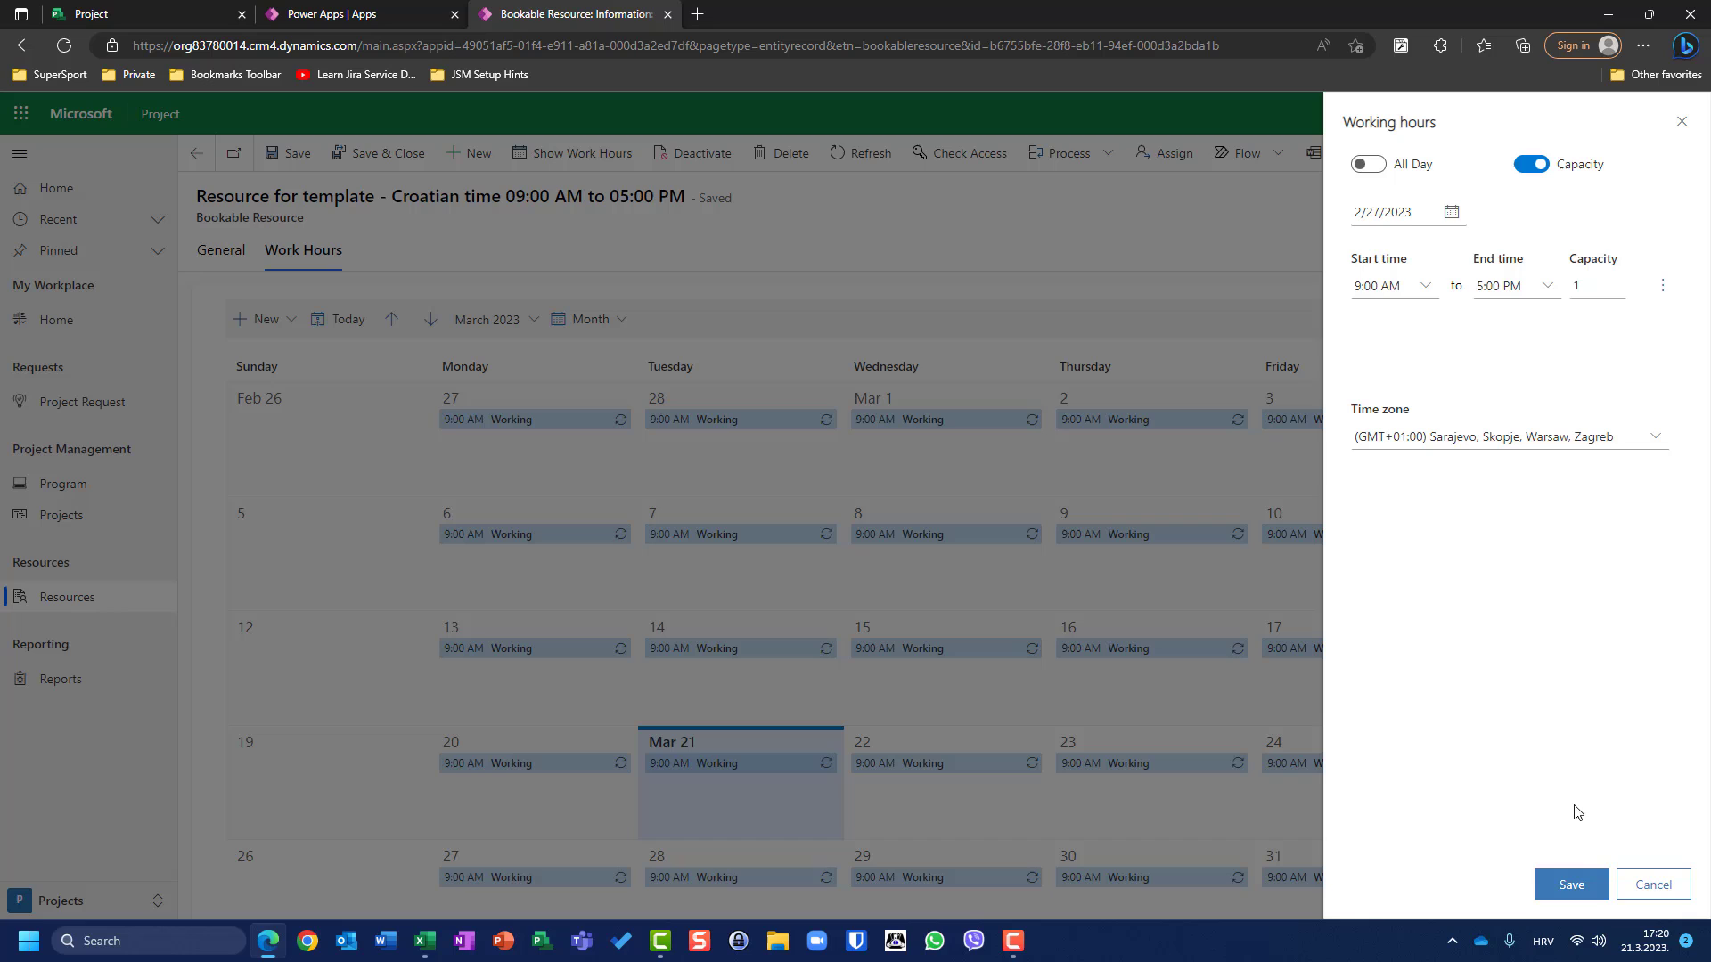
left_click(1571, 884)
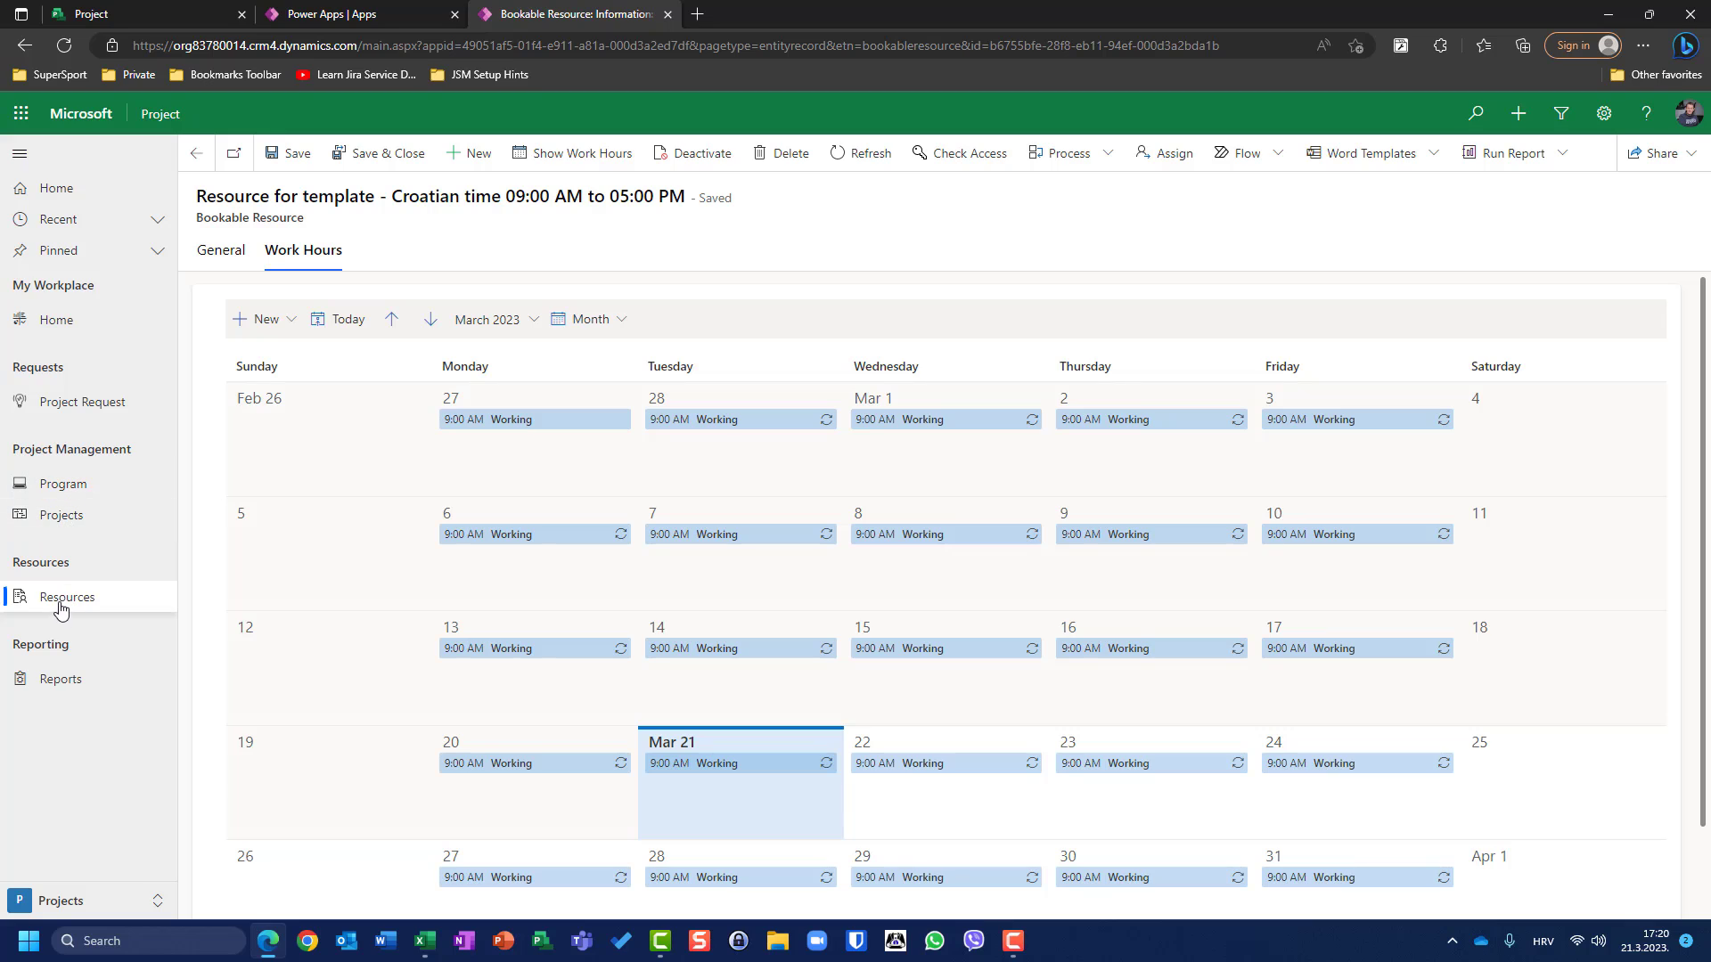
Return to the Settings area, check the work hour template in the project parameter record, and save and close the record
left_click(50, 903)
left_click(64, 835)
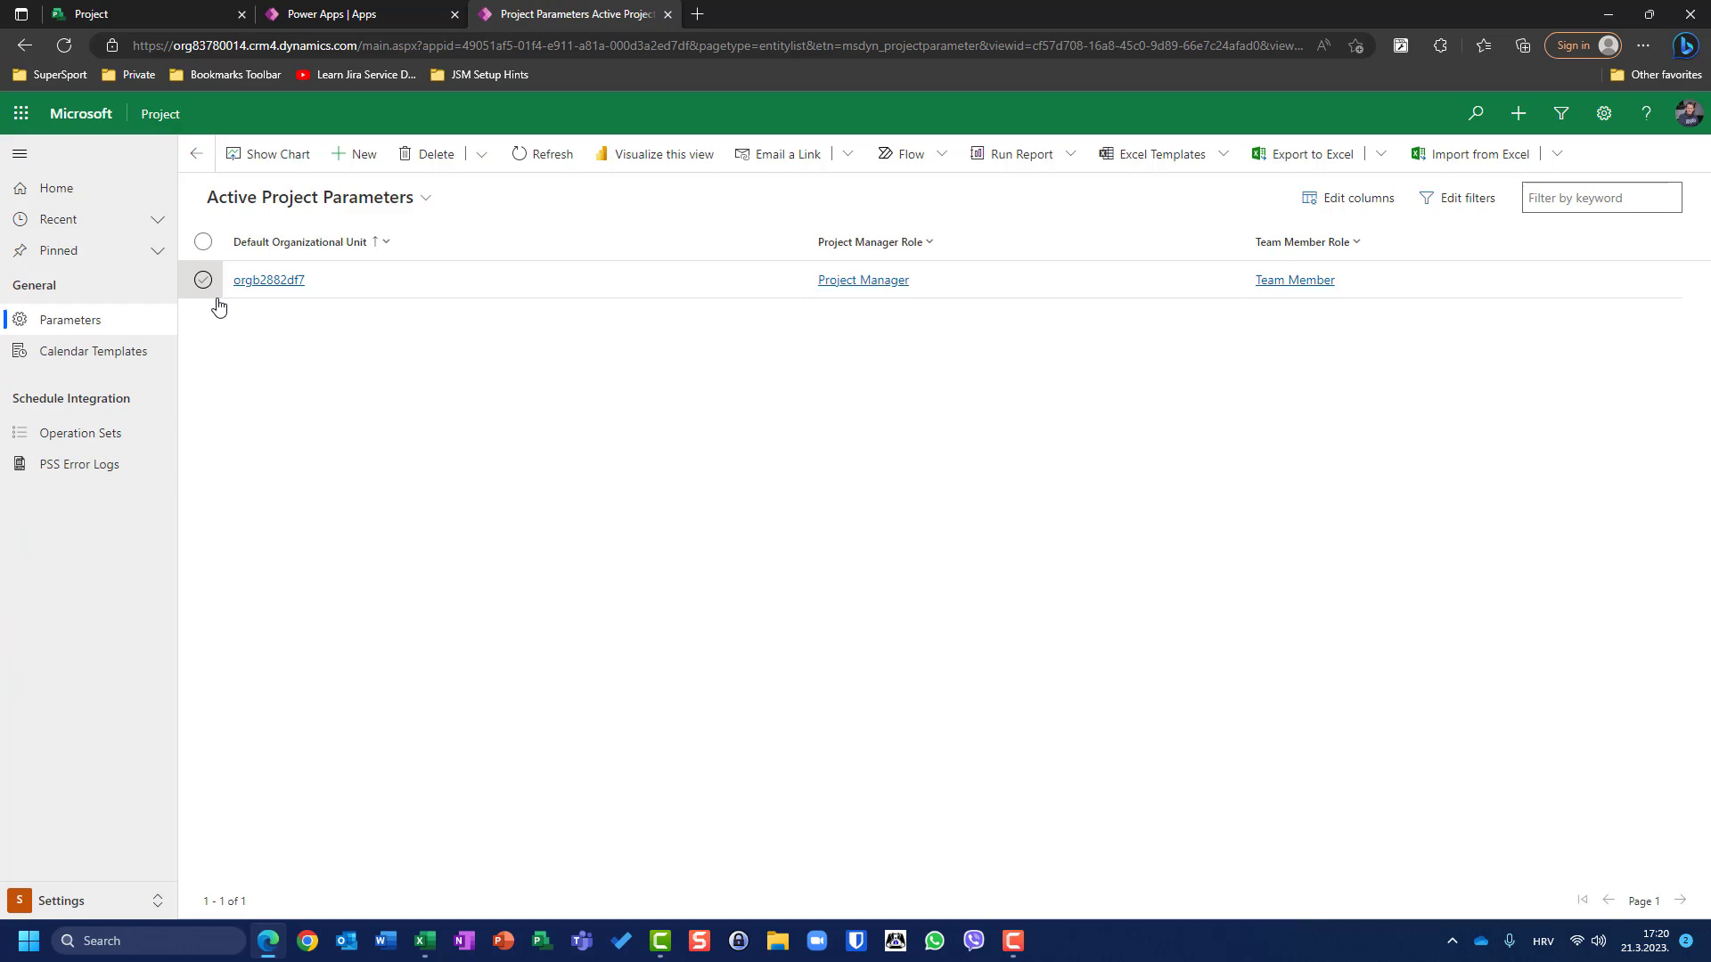
left_click(203, 280)
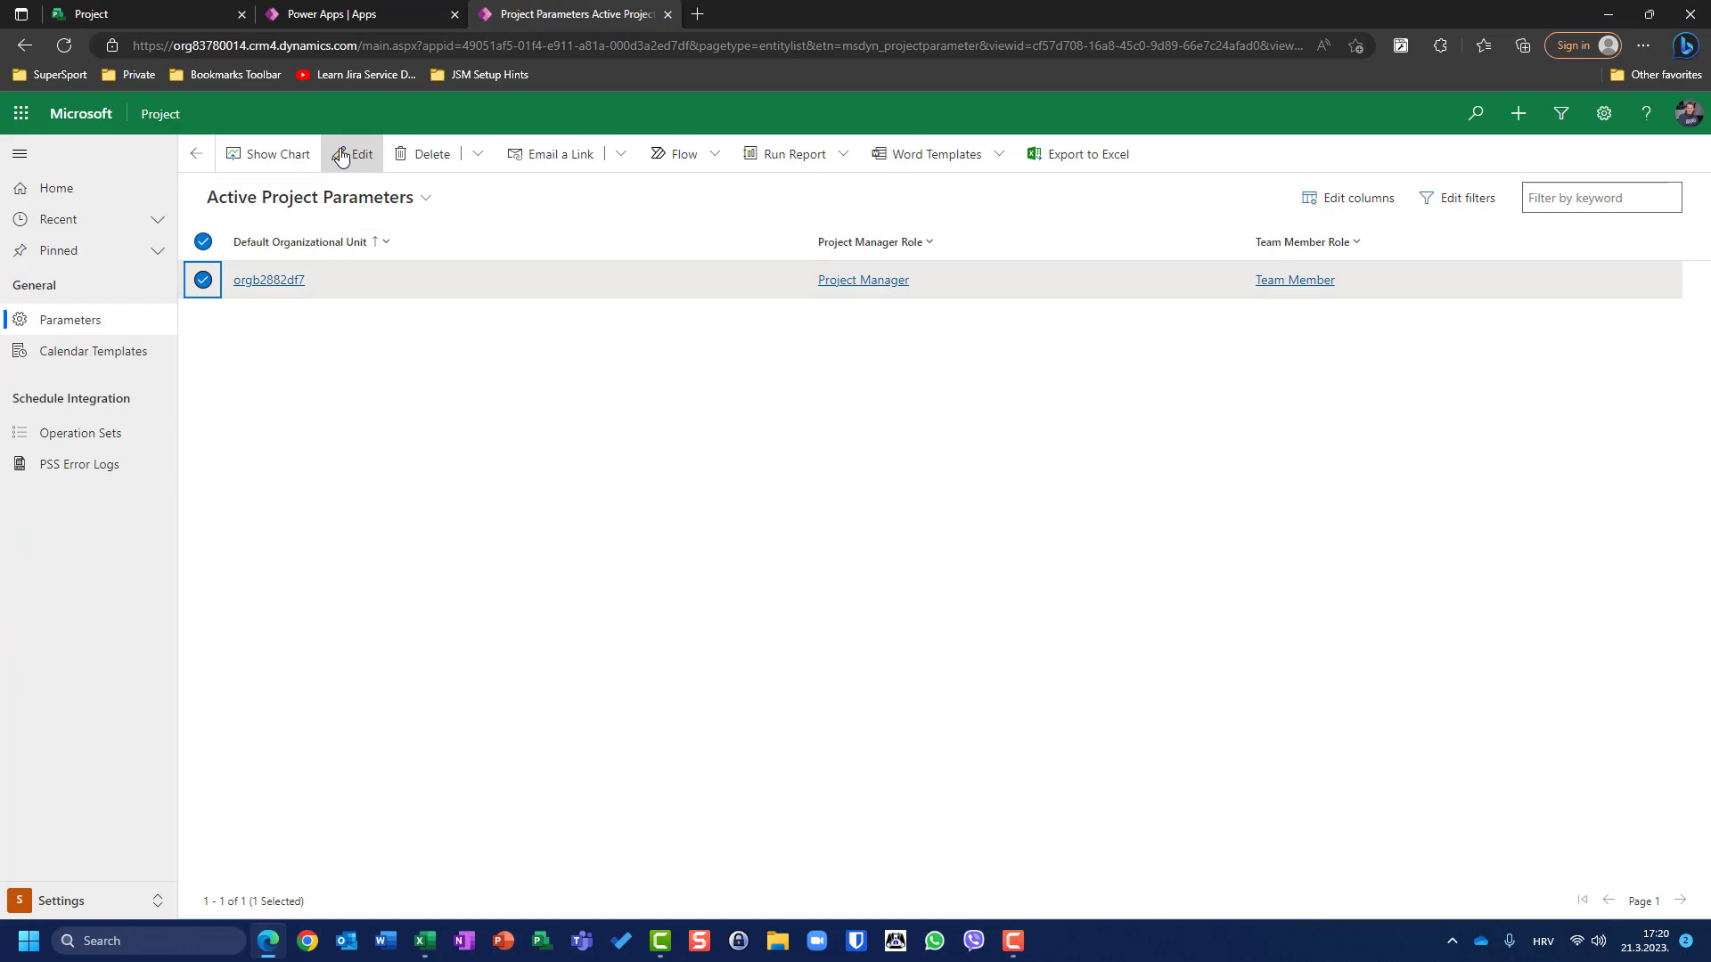
left_click(354, 153)
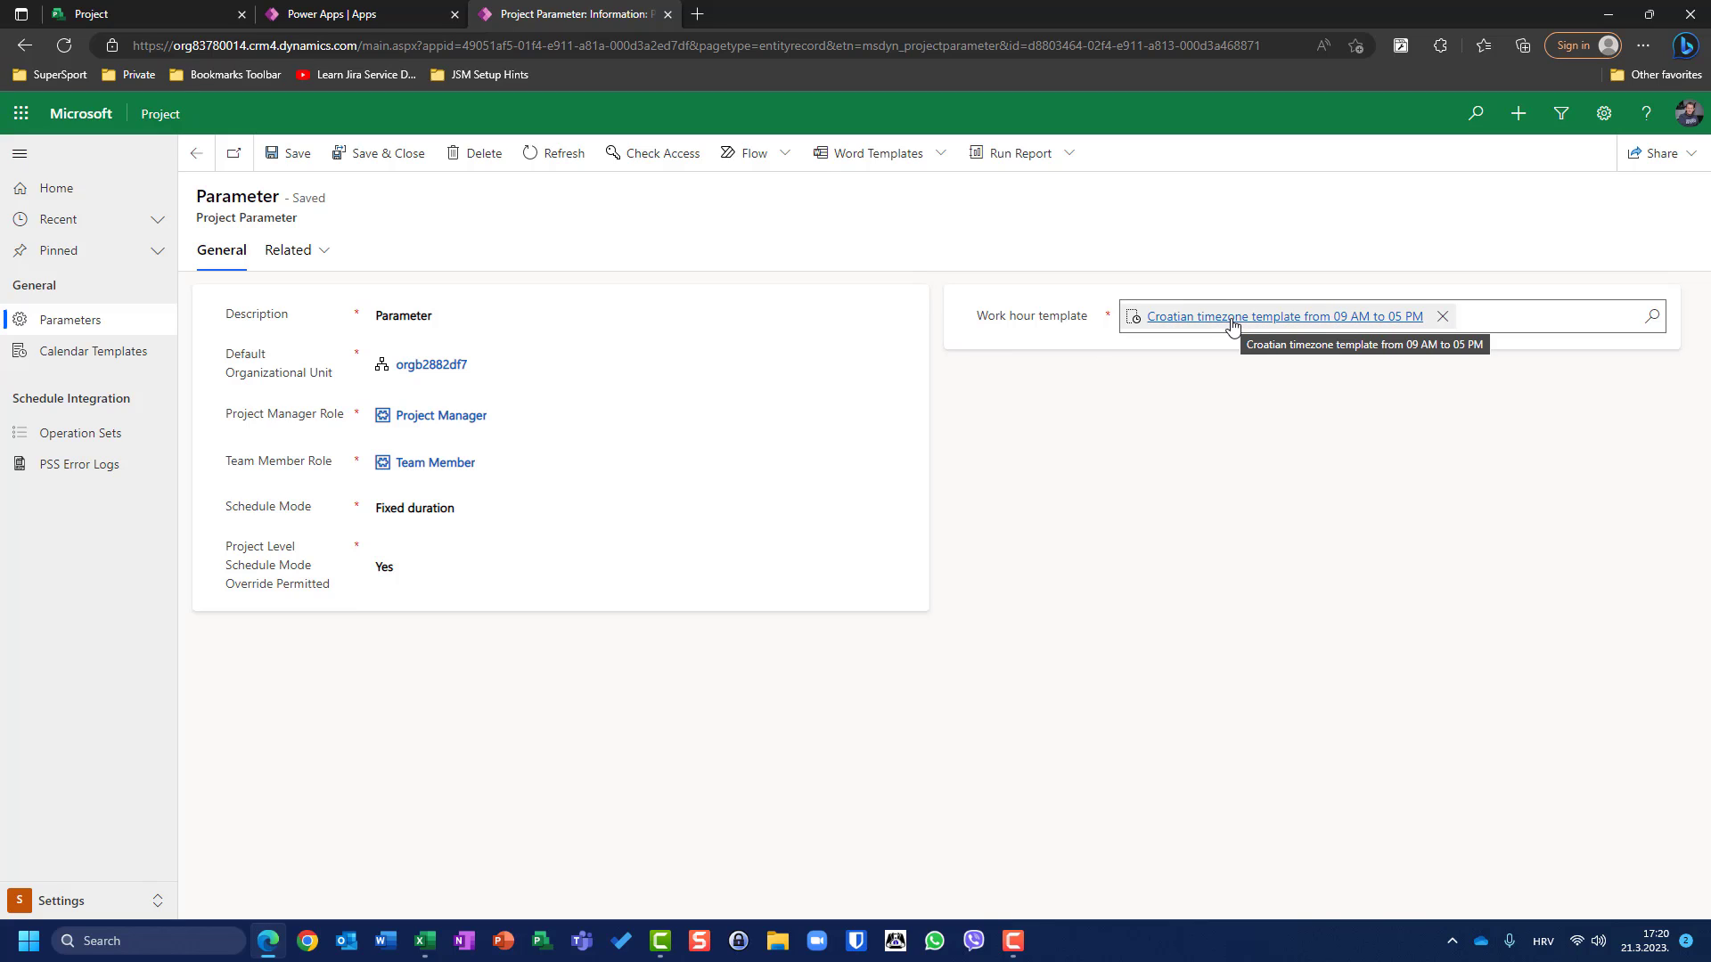
left_click(392, 156)
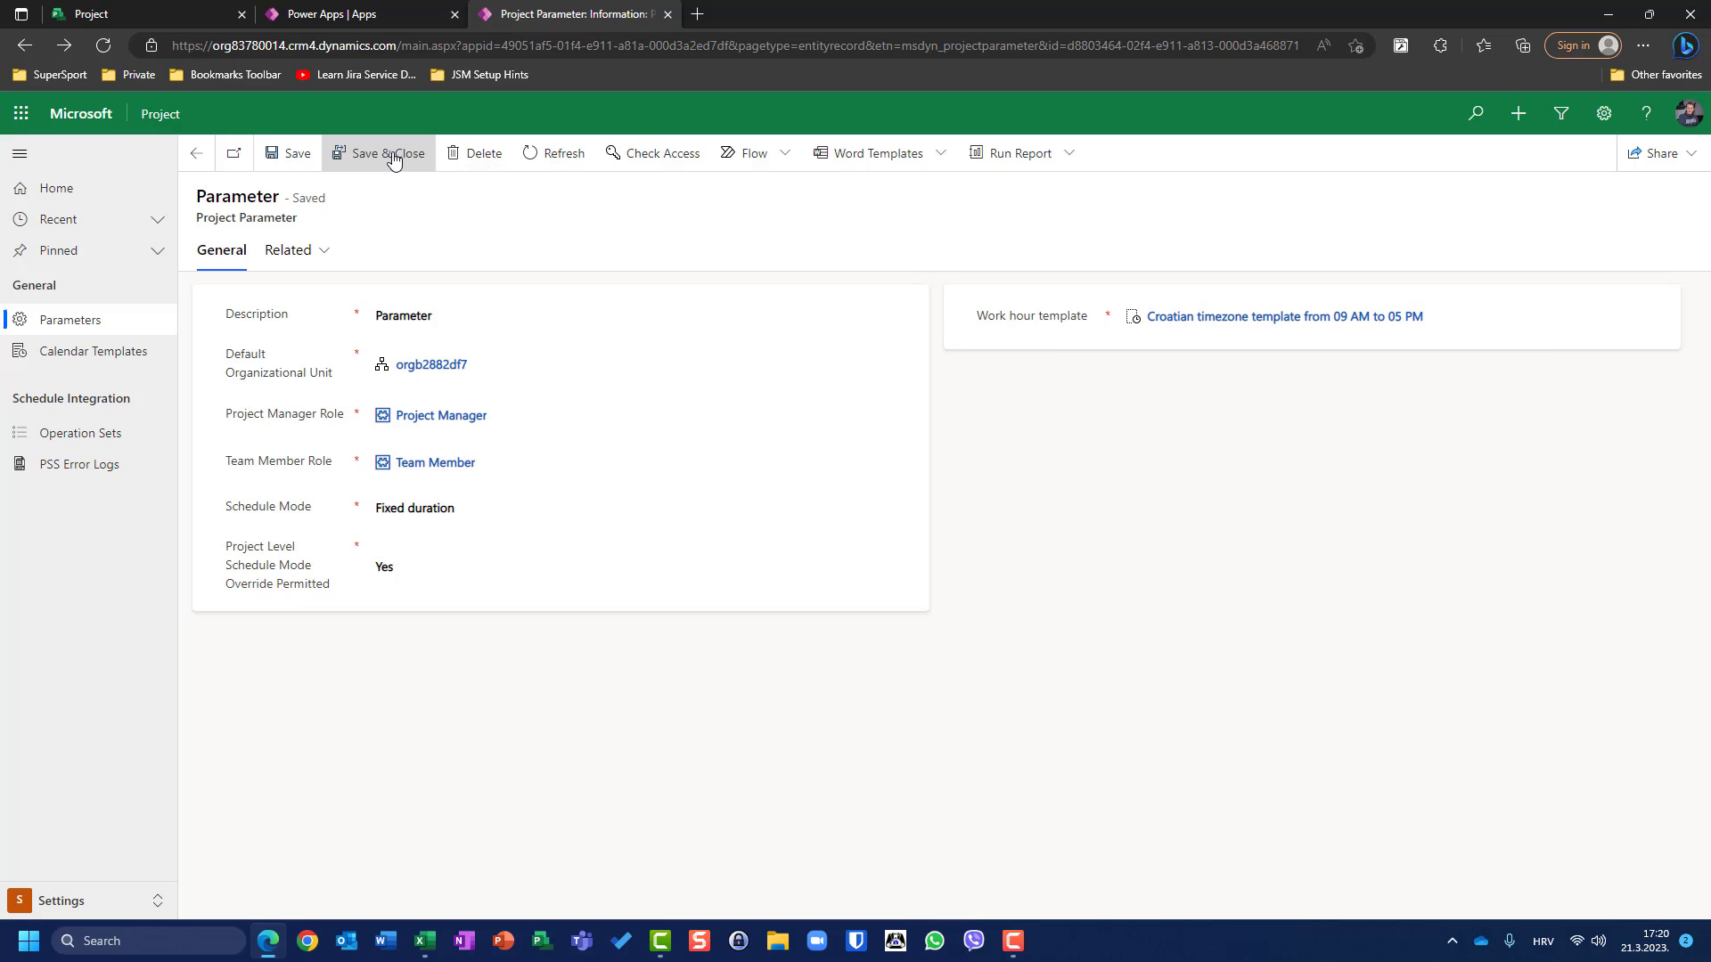
Go back to Project for the web, create a new blank project and open its project details
left_click(182, 6)
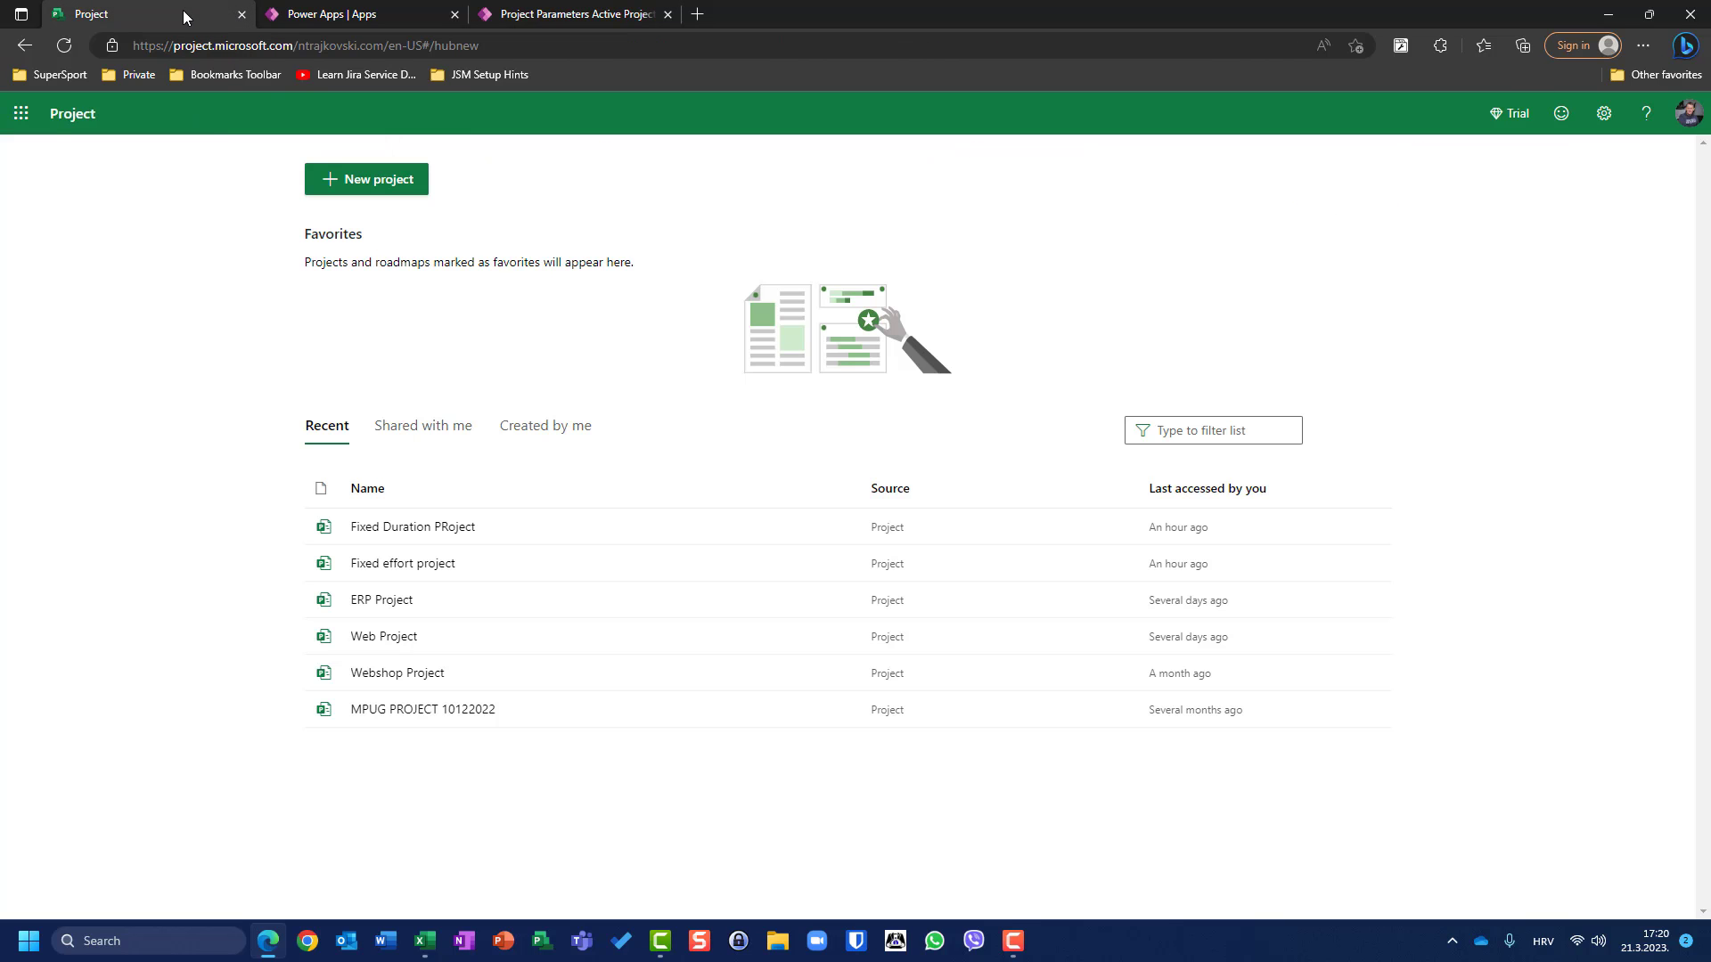
left_click(347, 182)
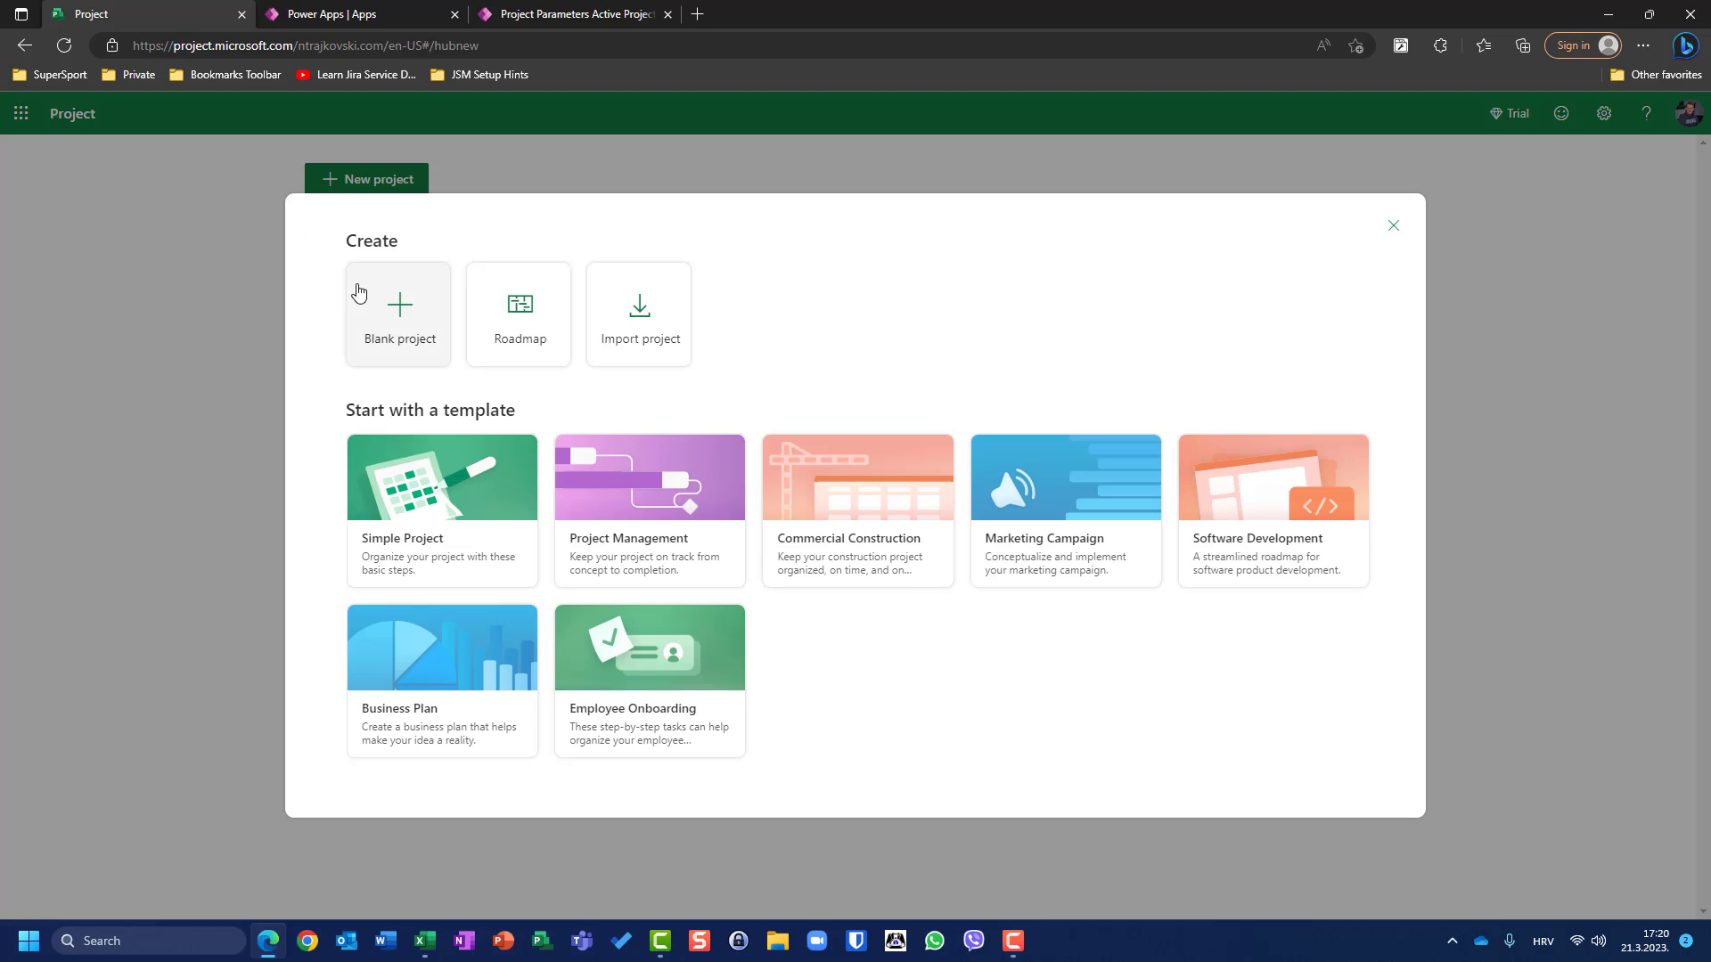
left_click(399, 303)
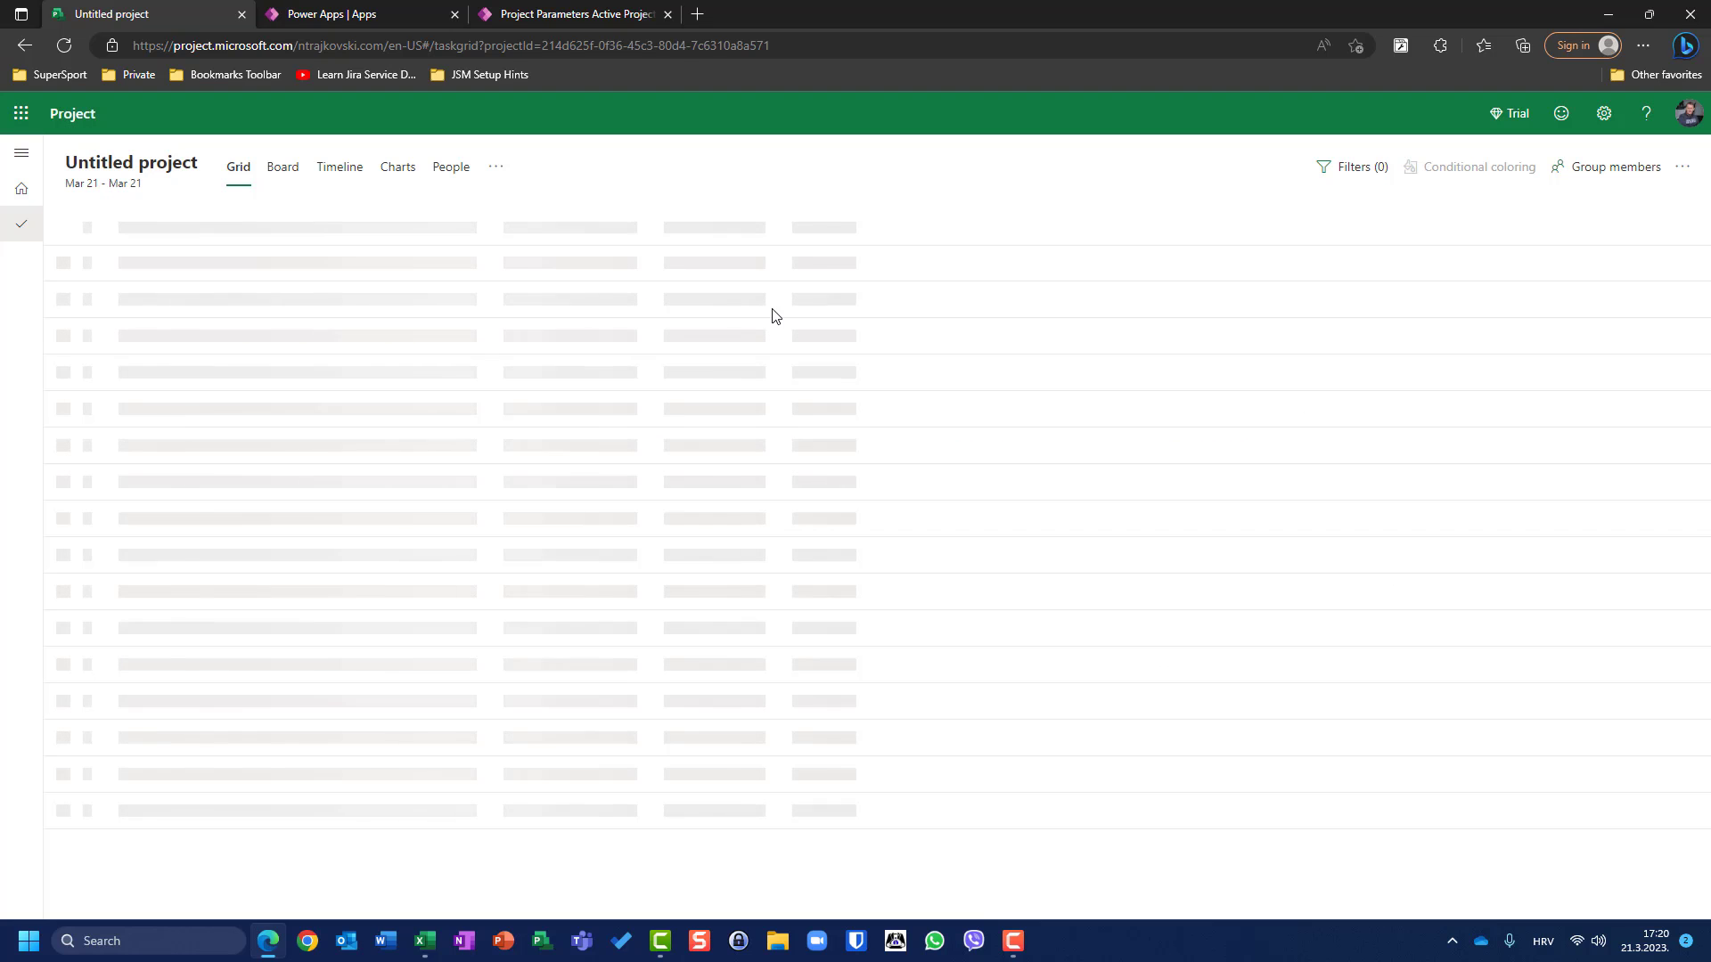
left_click(170, 173)
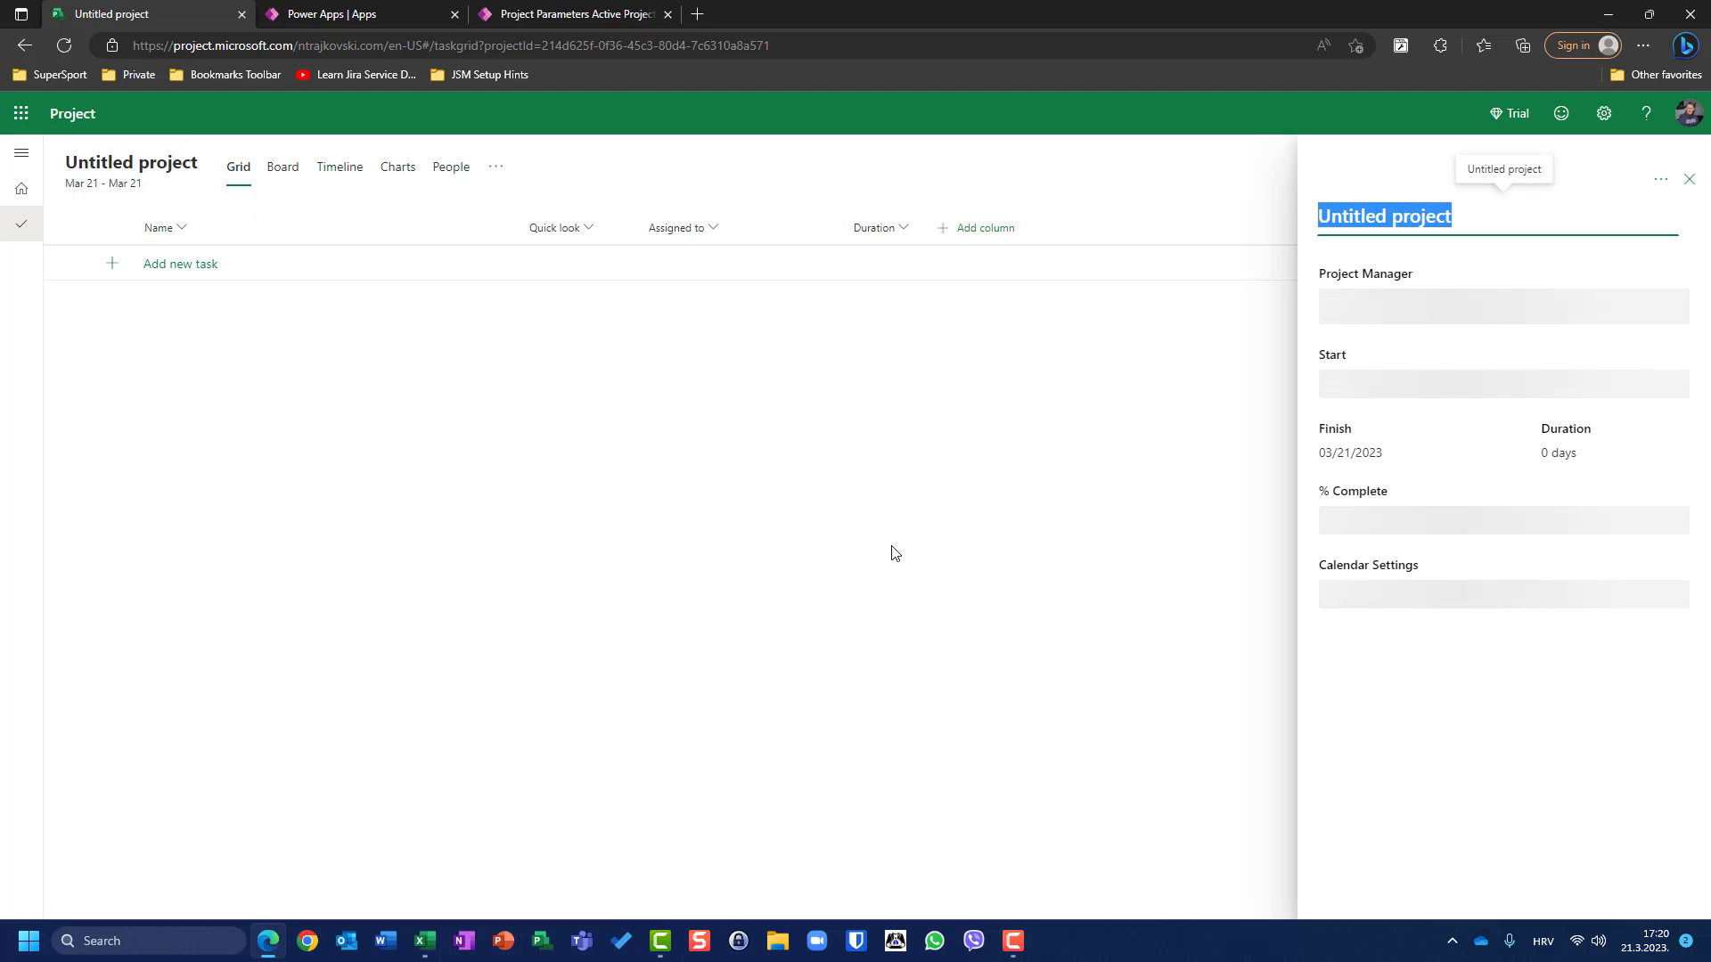
Check the work hour template under Calendar Settings in the new project's details, and close the details
left_click(1412, 210)
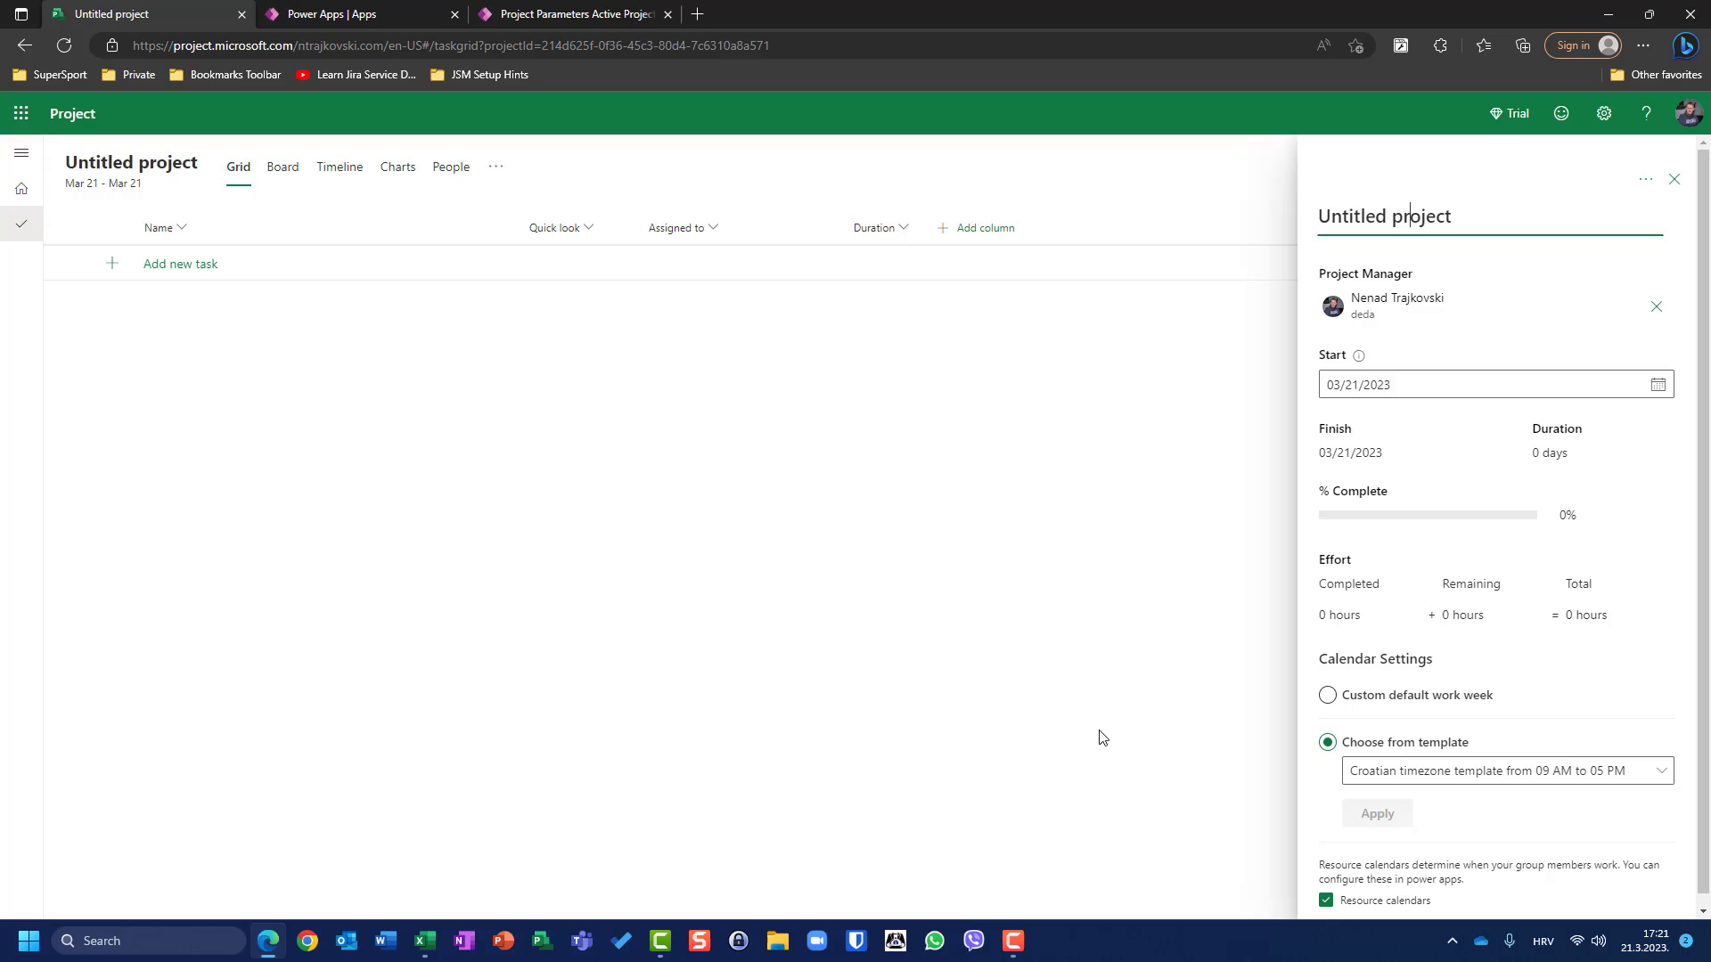
left_click(983, 708)
left_click(1675, 181)
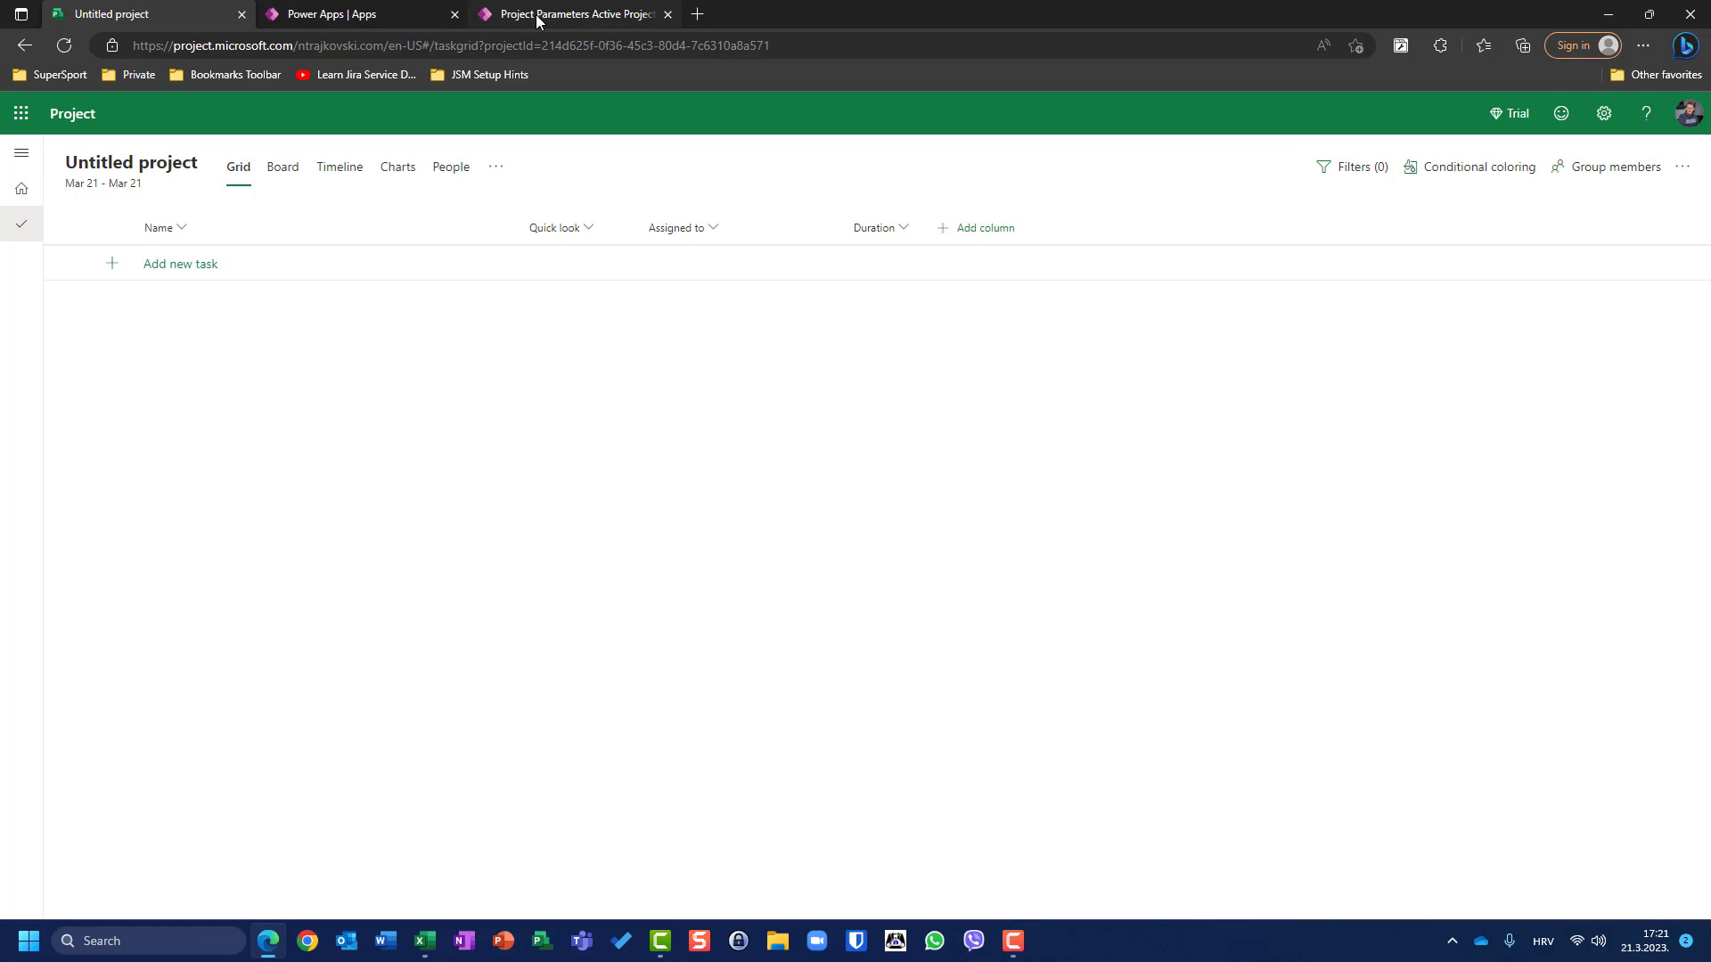
Switch to Power Apps, go to the Project app's Settings area and open the active project parameter record to review its work hour template
left_click(378, 15)
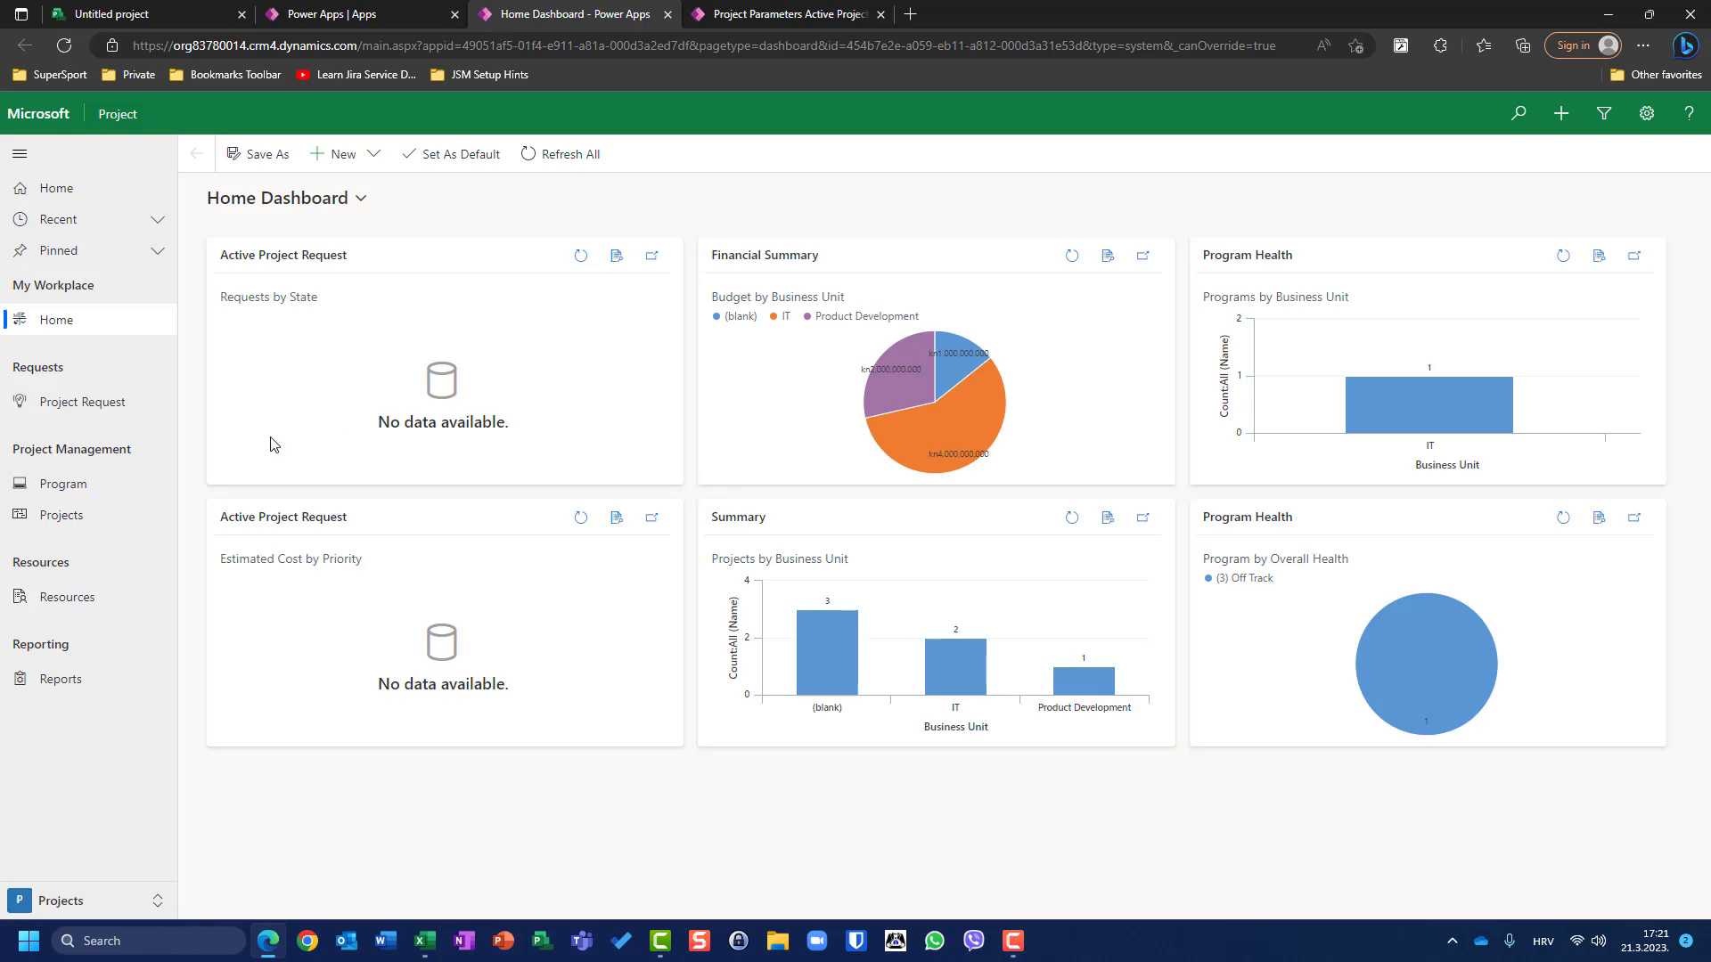
left_click(70, 900)
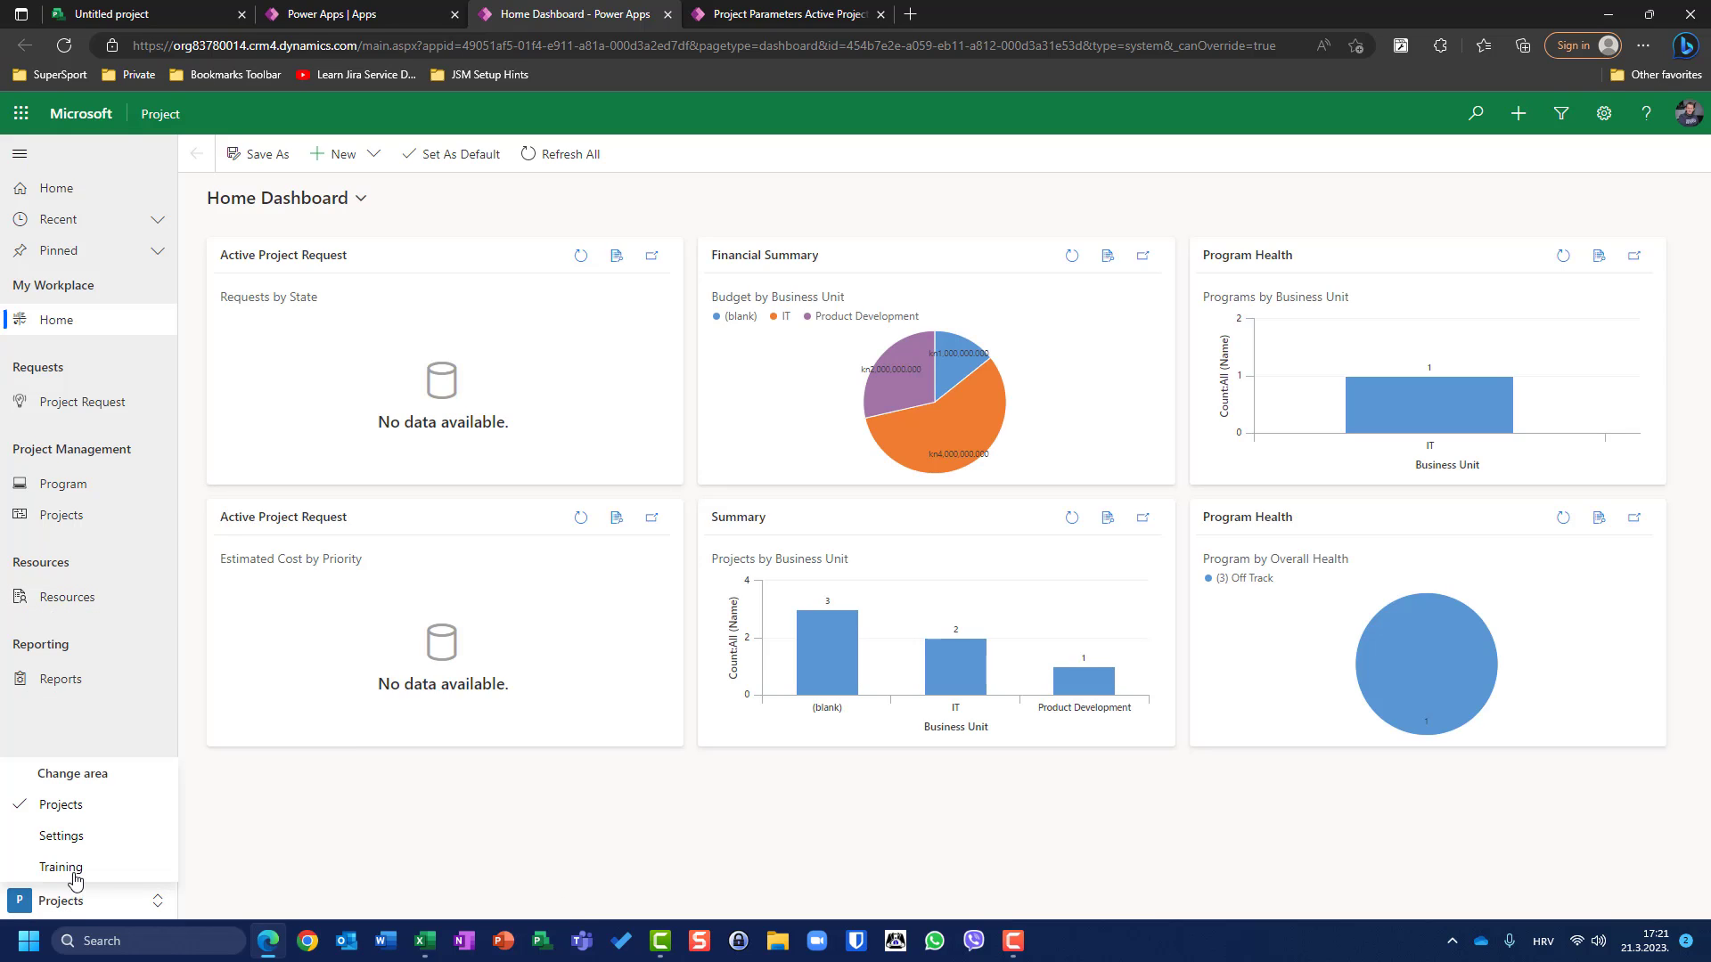
left_click(77, 837)
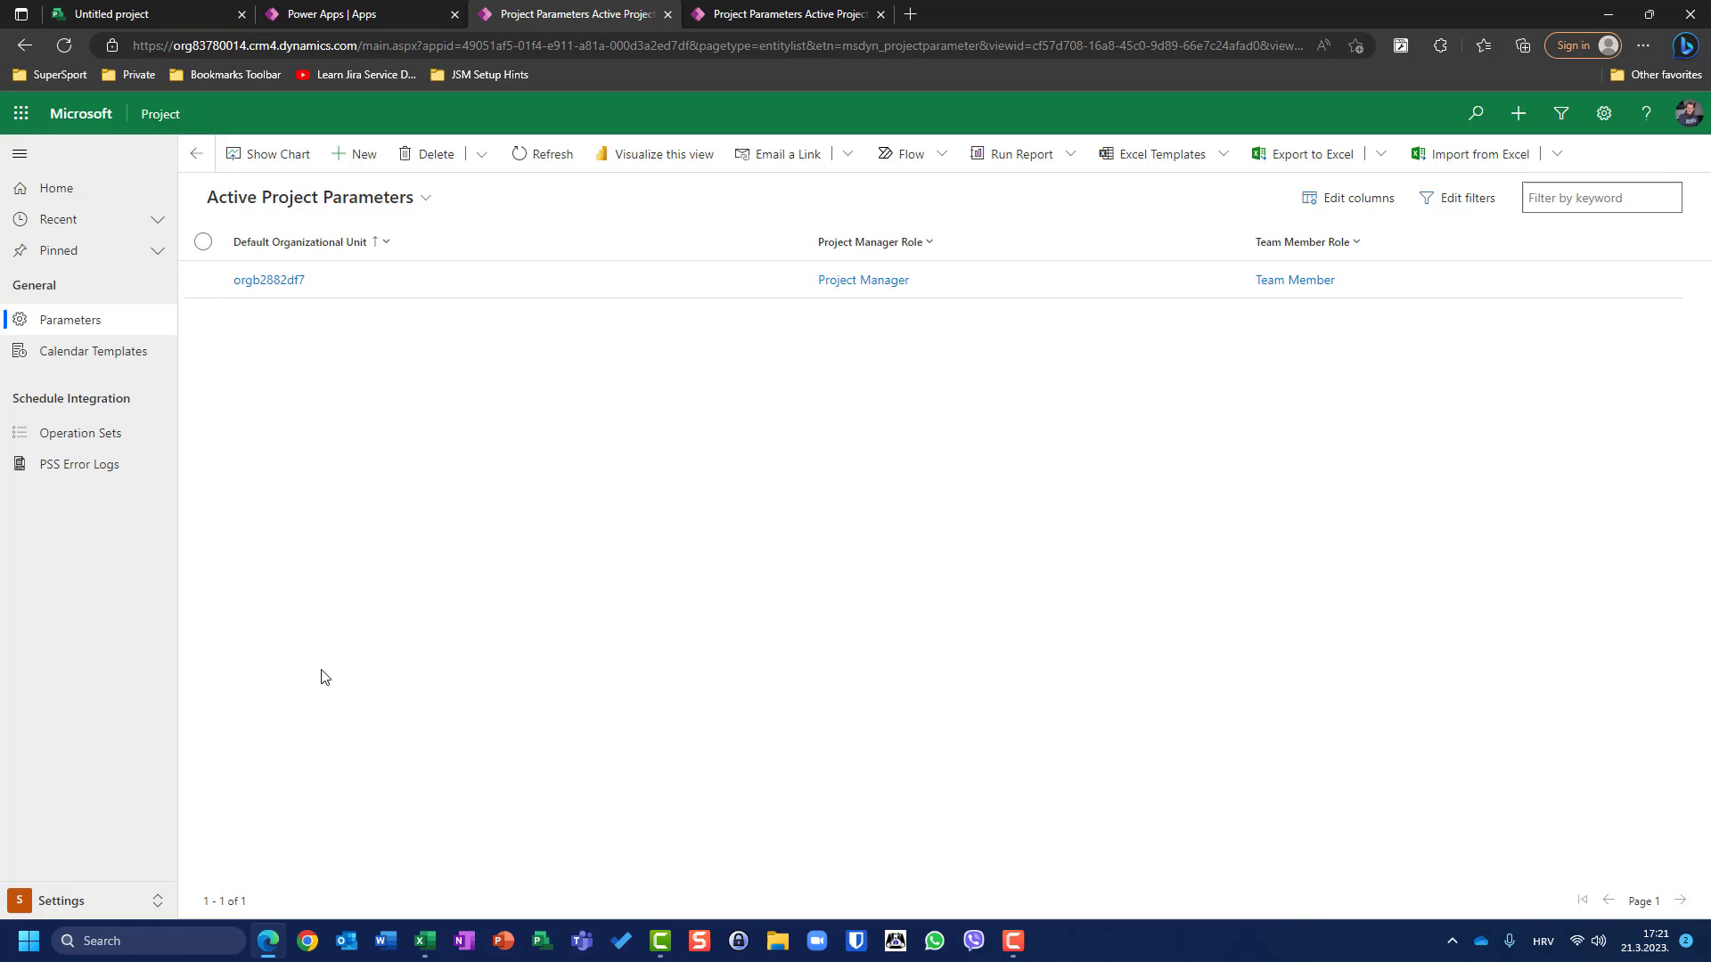
left_click(202, 279)
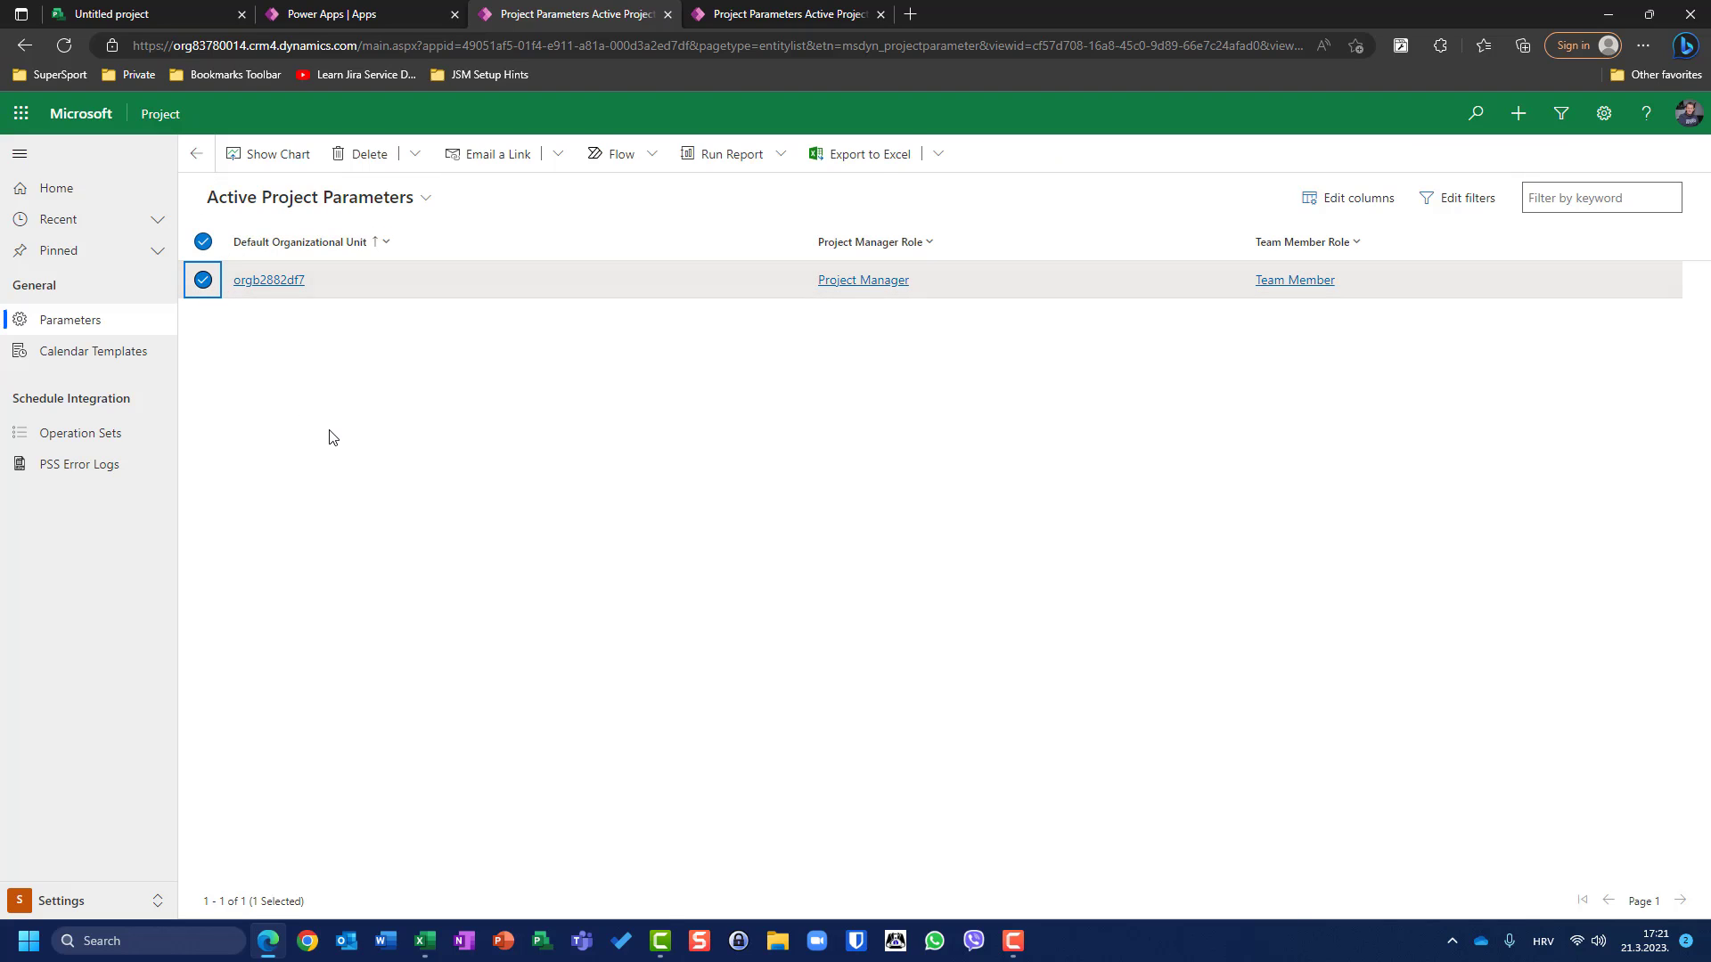
left_click(349, 153)
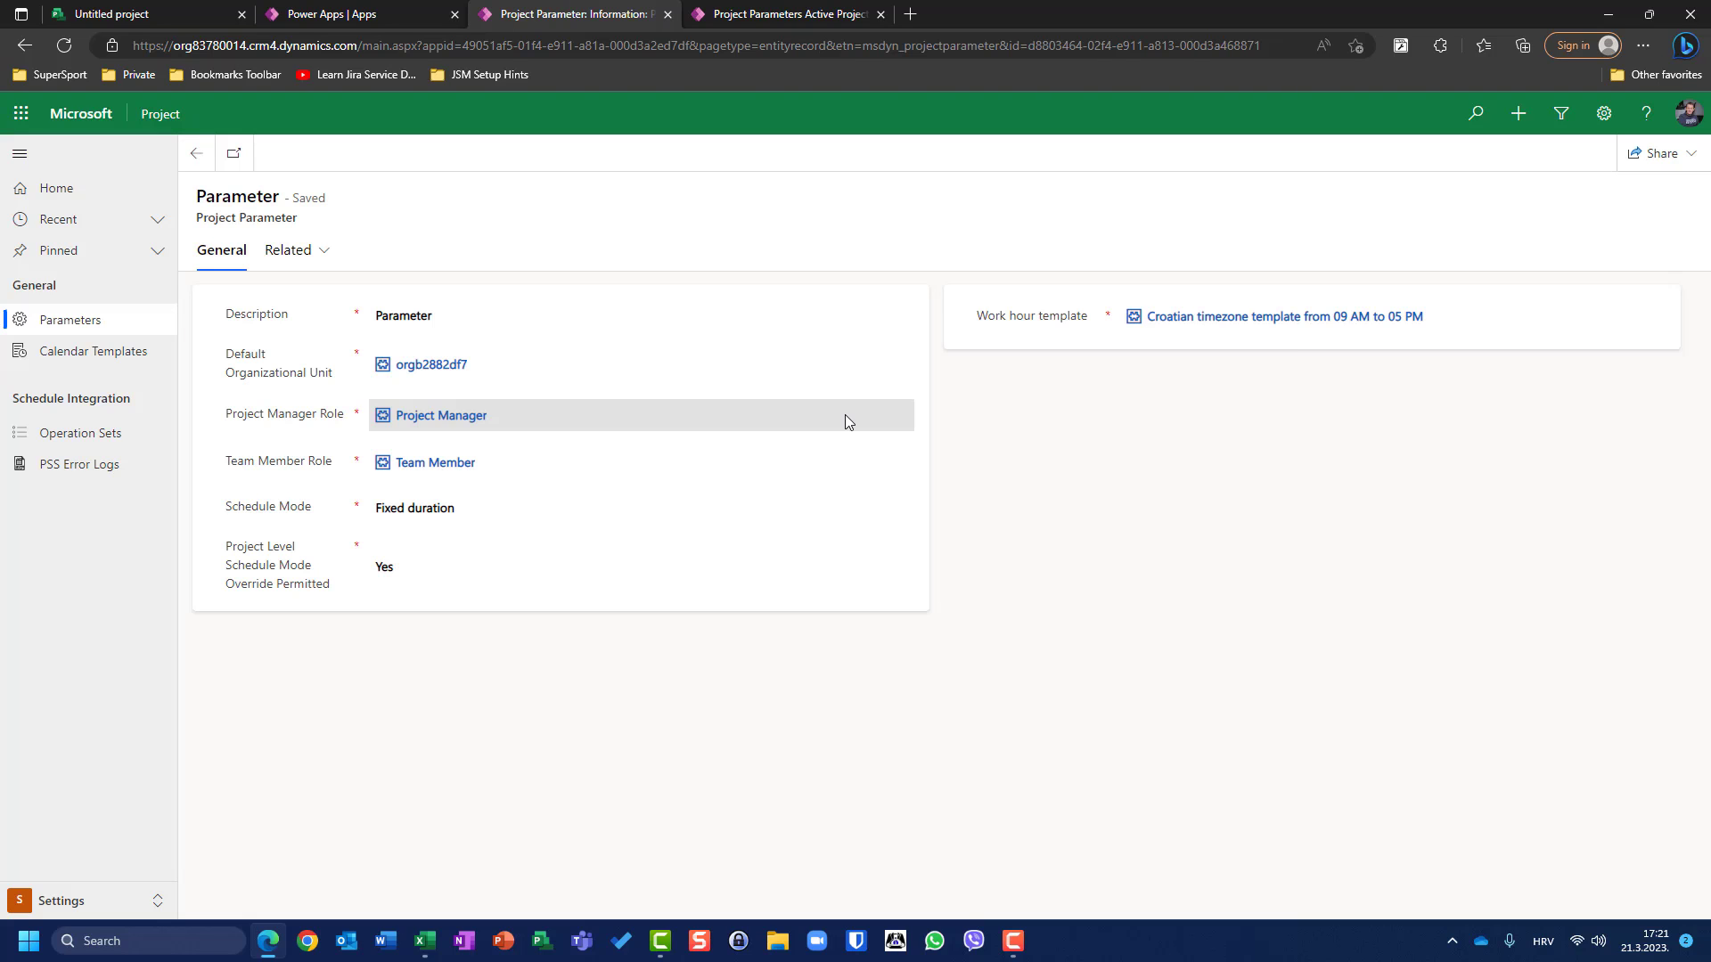